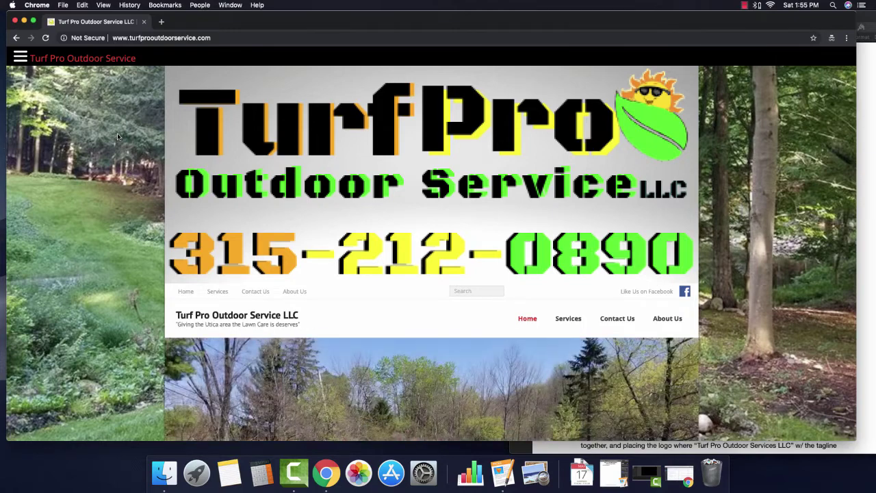
Step: Scroll down the turfprooutdoorservice.com homepage to look over its banner, menu and slideshow
{"action": "scroll", "coordinate": [129, 199], "scroll_direction": "down", "scroll_amount": 1}
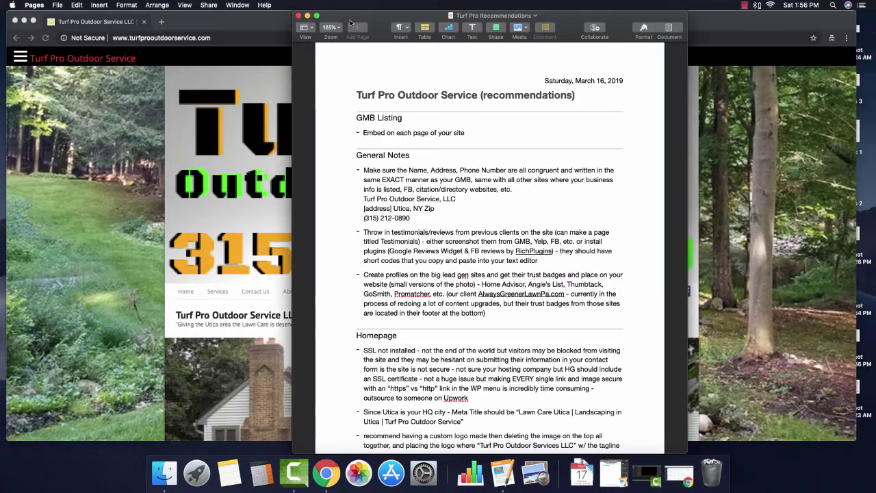
Step: Move the Turf Pro Recommendations window left and scroll through its notes
{"action": "left_click_drag", "start_coordinate": [352, 23], "coordinate": [301, 23]}
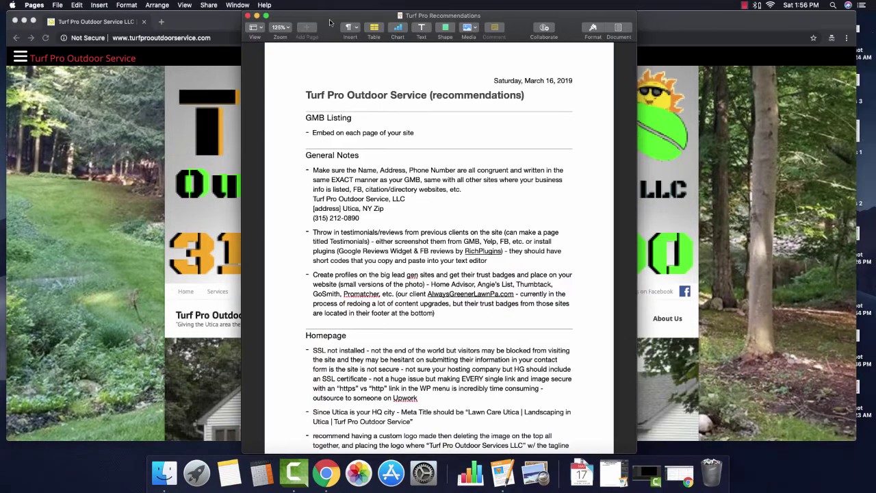
{"action": "scroll", "coordinate": [390, 219], "scroll_direction": "down", "scroll_amount": 15}
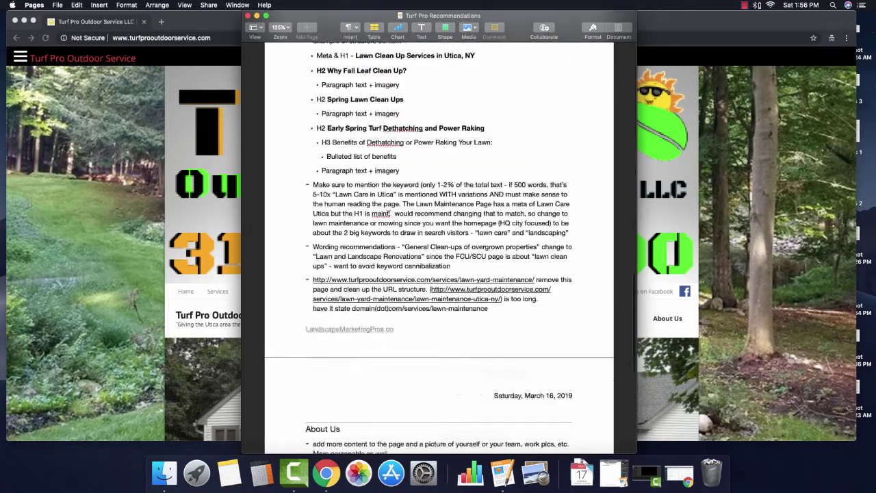
{"action": "scroll", "coordinate": [390, 219], "scroll_direction": "down", "scroll_amount": 5}
{"action": "scroll", "coordinate": [390, 219], "scroll_direction": "down", "scroll_amount": 5}
{"action": "scroll", "coordinate": [389, 210], "scroll_direction": "up", "scroll_amount": 20}
{"action": "scroll", "coordinate": [391, 210], "scroll_direction": "up", "scroll_amount": 3}
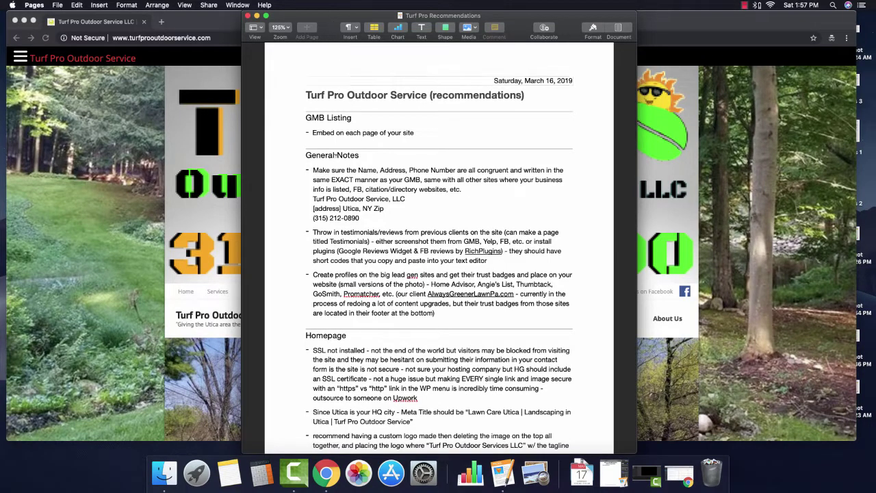
Step: Slide the notes beside the site and highlight the GMB Listing and 'Embed on each page' lines
{"action": "left_click_drag", "start_coordinate": [336, 38], "coordinate": [421, 34]}
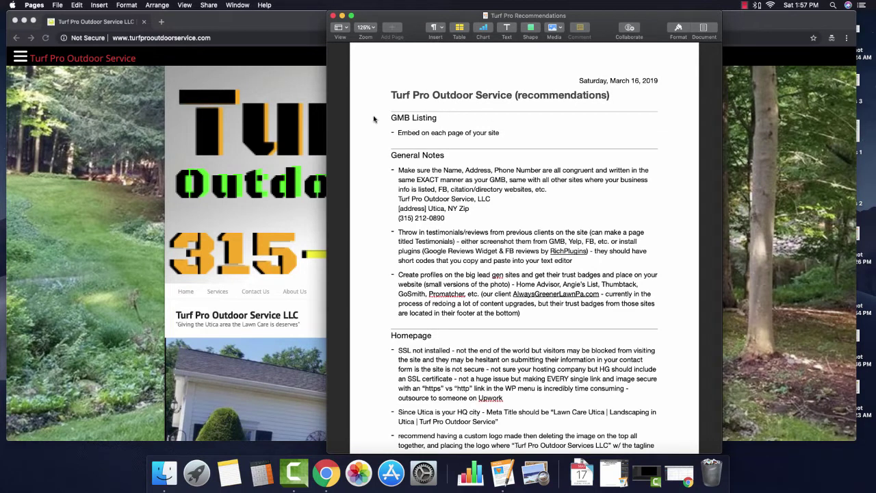
{"action": "left_click_drag", "start_coordinate": [374, 120], "coordinate": [437, 118]}
{"action": "left_click", "coordinate": [412, 117]}
{"action": "left_click_drag", "start_coordinate": [503, 132], "coordinate": [395, 131]}
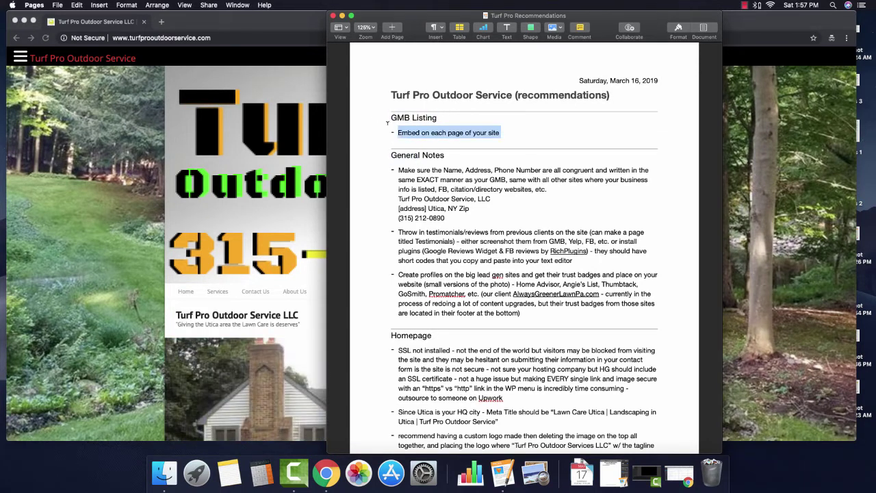
{"action": "left_click", "coordinate": [306, 170]}
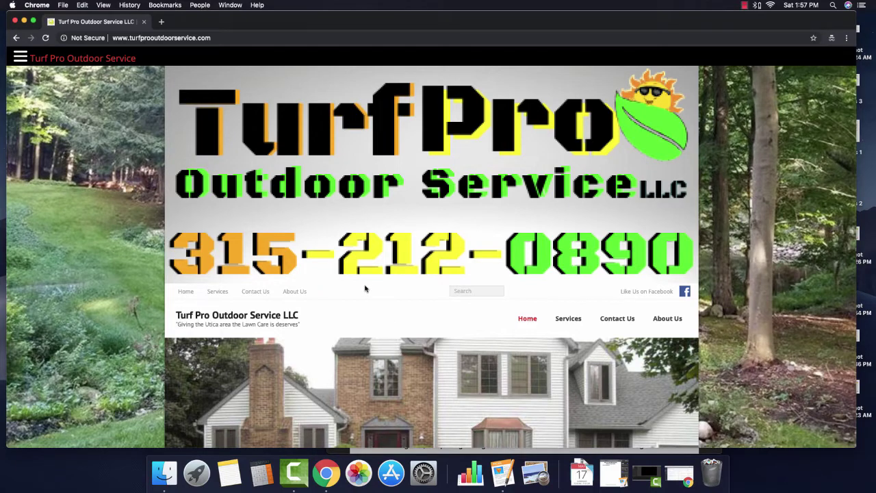
{"action": "left_click", "coordinate": [503, 473]}
{"action": "left_click", "coordinate": [383, 139]}
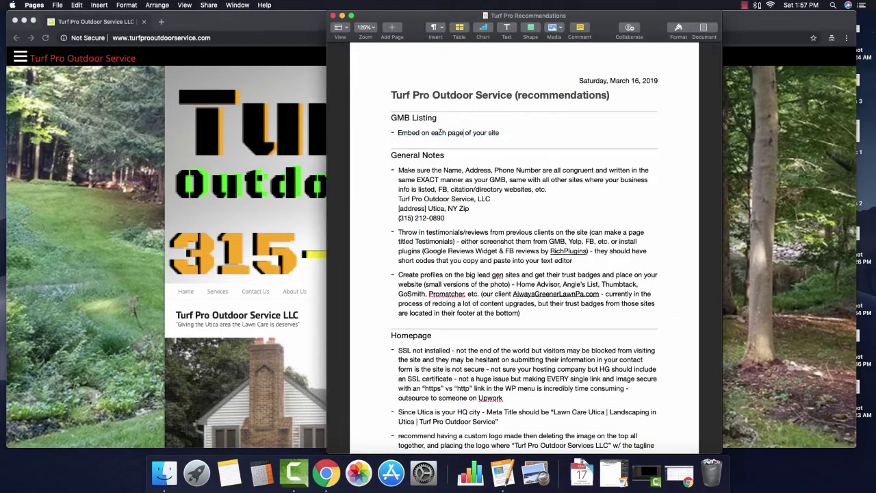
Step: Return to the Turf Pro homepage and scroll back to its top
{"action": "left_click", "coordinate": [294, 227]}
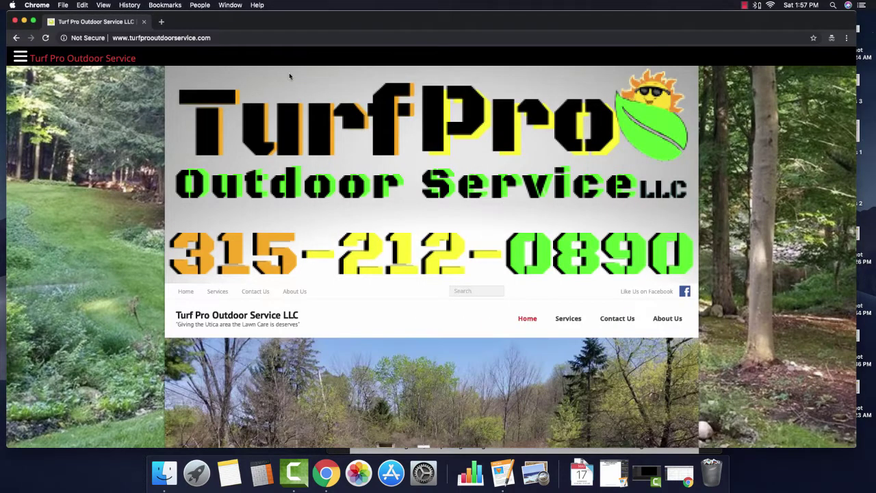
{"action": "scroll", "coordinate": [367, 258], "scroll_direction": "down", "scroll_amount": 10}
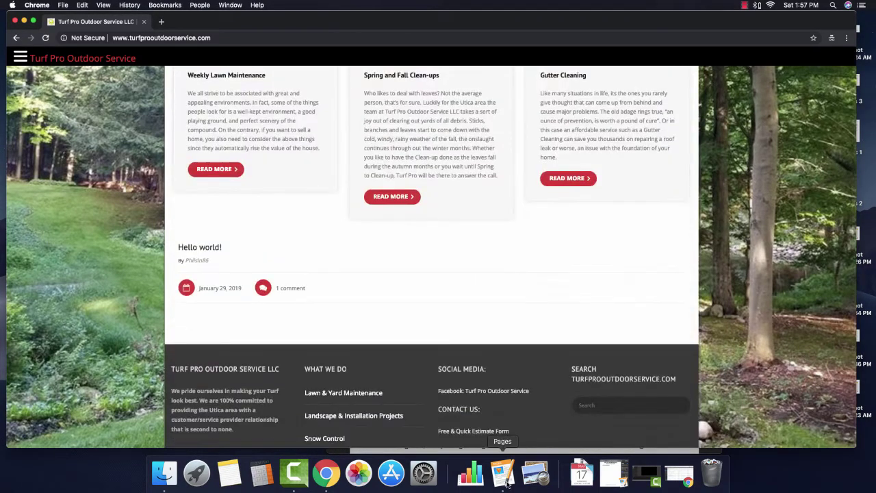
{"action": "scroll", "coordinate": [503, 260], "scroll_direction": "up", "scroll_amount": 1}
{"action": "scroll", "coordinate": [469, 243], "scroll_direction": "up", "scroll_amount": 1}
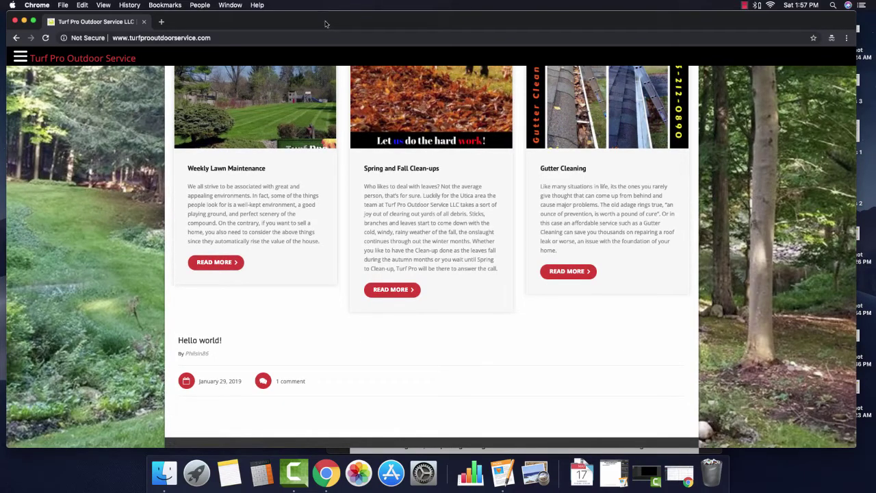
{"action": "scroll", "coordinate": [381, 122], "scroll_direction": "up", "scroll_amount": 5}
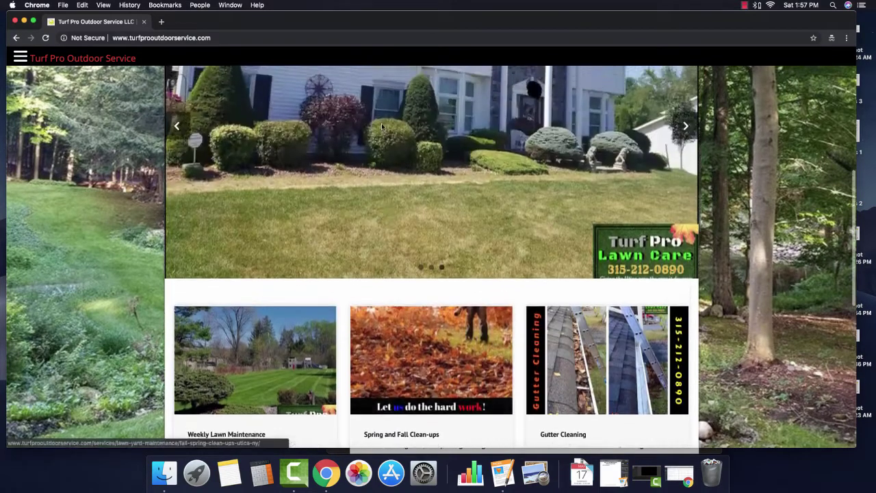
{"action": "scroll", "coordinate": [382, 112], "scroll_direction": "up", "scroll_amount": 3}
Step: Open and scroll through the site's Services page
{"action": "left_click", "coordinate": [574, 149]}
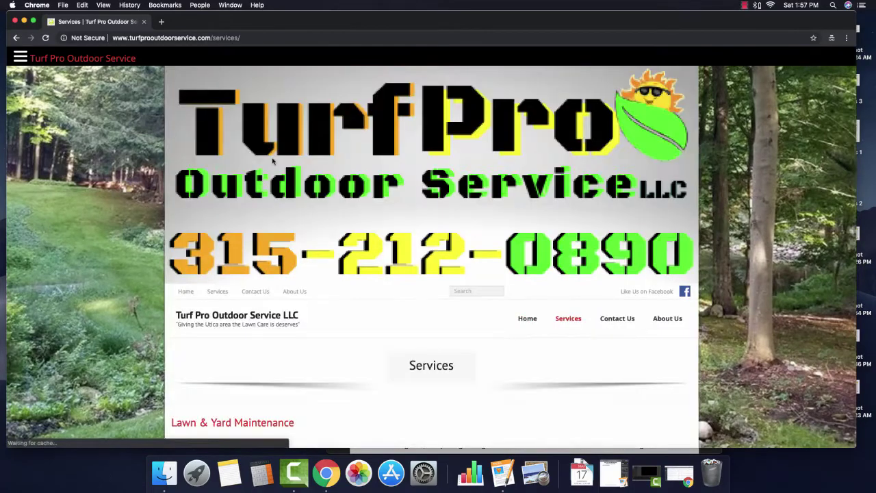
{"action": "scroll", "coordinate": [295, 260], "scroll_direction": "down", "scroll_amount": 3}
{"action": "scroll", "coordinate": [292, 255], "scroll_direction": "down", "scroll_amount": 4}
{"action": "scroll", "coordinate": [290, 253], "scroll_direction": "up", "scroll_amount": 8}
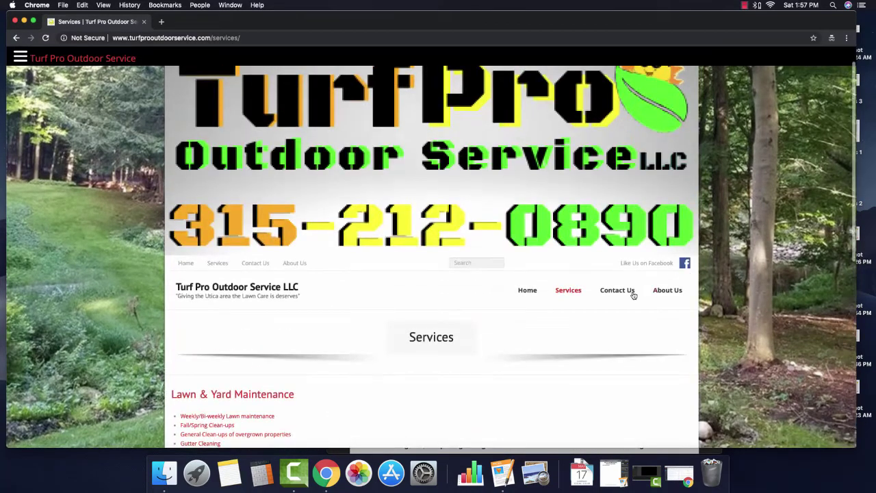
{"action": "scroll", "coordinate": [307, 340], "scroll_direction": "down", "scroll_amount": 3}
Step: Open and read through the Lawn Maintenance Utica, NY page
{"action": "left_click", "coordinate": [253, 299]}
{"action": "scroll", "coordinate": [236, 329], "scroll_direction": "down", "scroll_amount": 5}
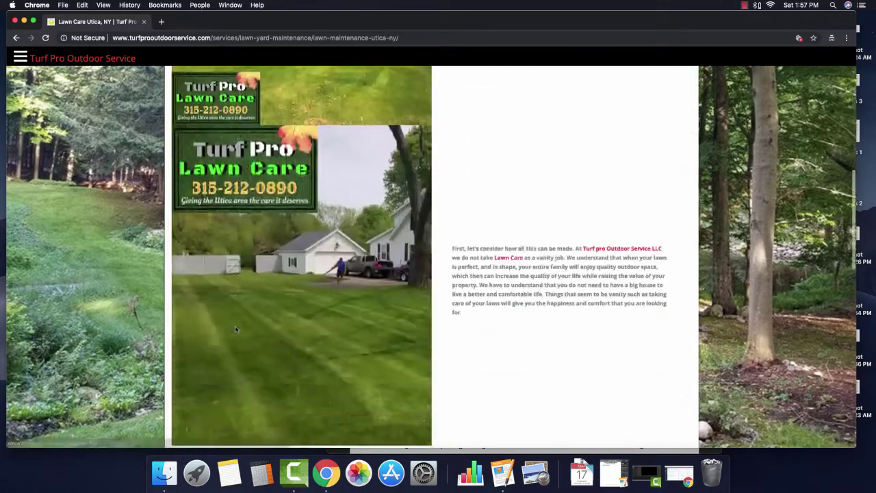
{"action": "scroll", "coordinate": [235, 326], "scroll_direction": "down", "scroll_amount": 5}
{"action": "scroll", "coordinate": [277, 187], "scroll_direction": "down", "scroll_amount": 5}
{"action": "scroll", "coordinate": [277, 188], "scroll_direction": "up", "scroll_amount": 2}
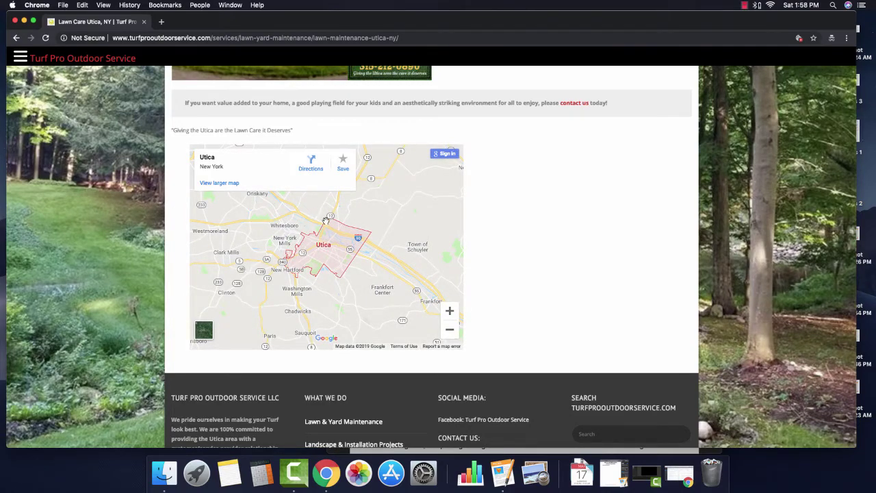
{"action": "scroll", "coordinate": [576, 223], "scroll_direction": "up", "scroll_amount": 10}
{"action": "scroll", "coordinate": [576, 223], "scroll_direction": "up", "scroll_amount": 10}
{"action": "scroll", "coordinate": [576, 223], "scroll_direction": "up", "scroll_amount": 5}
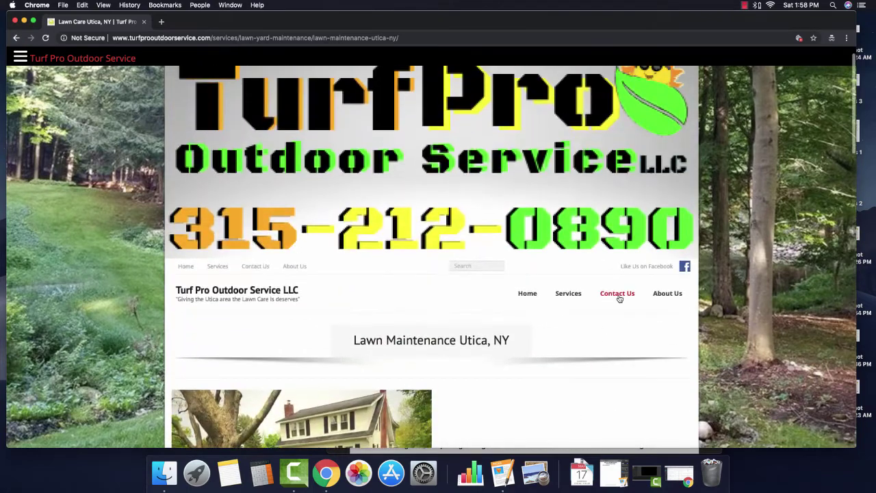
Step: Open the Contact Us page and scroll down to its form
{"action": "left_click", "coordinate": [618, 295]}
{"action": "scroll", "coordinate": [489, 313], "scroll_direction": "down", "scroll_amount": 5}
{"action": "scroll", "coordinate": [501, 308], "scroll_direction": "down", "scroll_amount": 2}
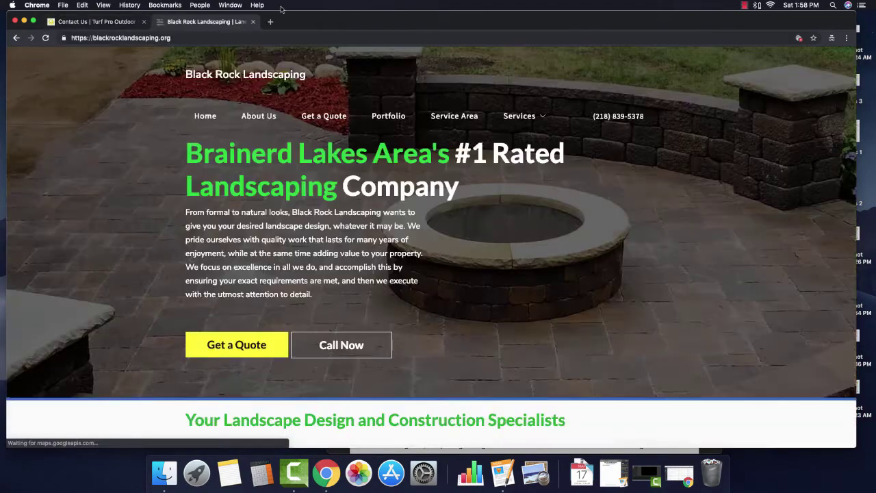
Step: Scroll through blackrocklandscaping.org down to its footer and map, then back up
{"action": "scroll", "coordinate": [198, 217], "scroll_direction": "down", "scroll_amount": 3}
{"action": "scroll", "coordinate": [198, 217], "scroll_direction": "down", "scroll_amount": 5}
{"action": "scroll", "coordinate": [199, 217], "scroll_direction": "down", "scroll_amount": 10}
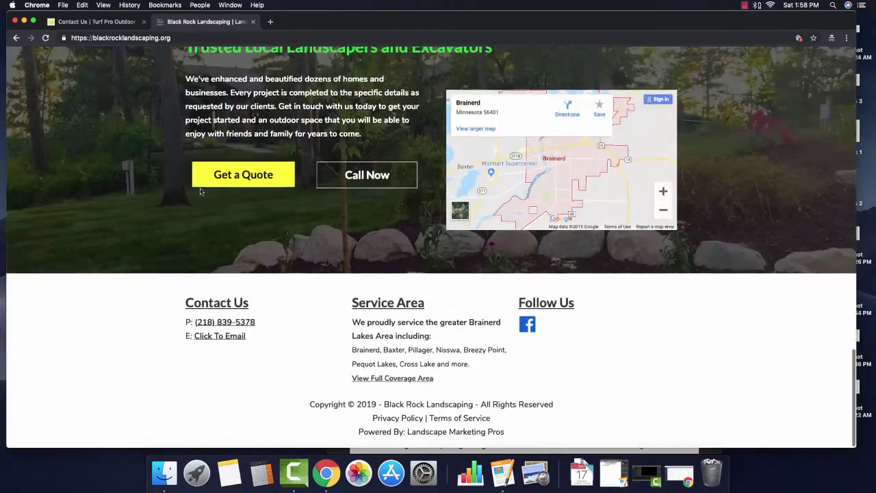
{"action": "scroll", "coordinate": [542, 281], "scroll_direction": "up", "scroll_amount": 4}
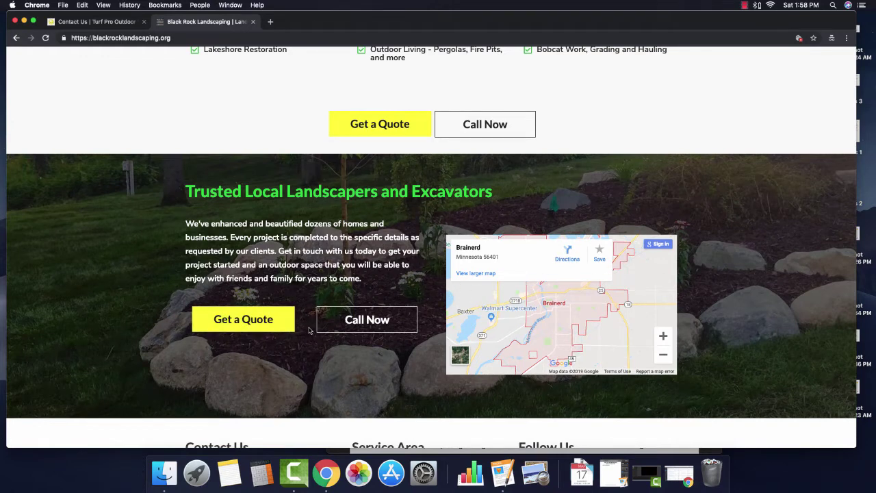
{"action": "scroll", "coordinate": [268, 324], "scroll_direction": "up", "scroll_amount": 3}
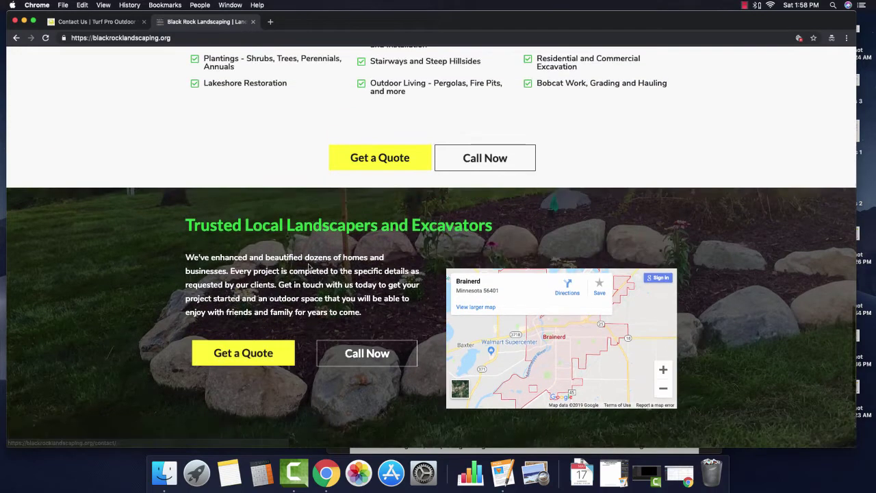
{"action": "scroll", "coordinate": [305, 281], "scroll_direction": "down", "scroll_amount": 1}
{"action": "scroll", "coordinate": [397, 247], "scroll_direction": "down", "scroll_amount": 2}
{"action": "scroll", "coordinate": [466, 232], "scroll_direction": "down", "scroll_amount": 1}
{"action": "scroll", "coordinate": [480, 225], "scroll_direction": "down", "scroll_amount": 1}
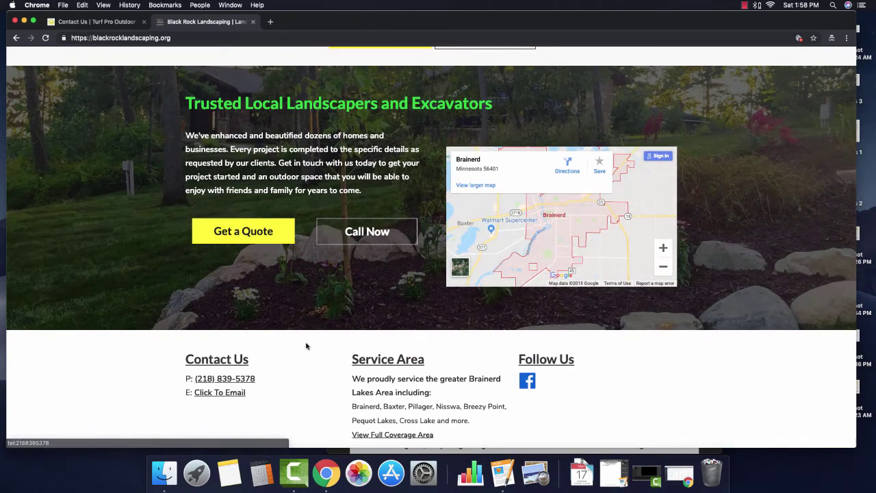
{"action": "scroll", "coordinate": [308, 336], "scroll_direction": "down", "scroll_amount": 2}
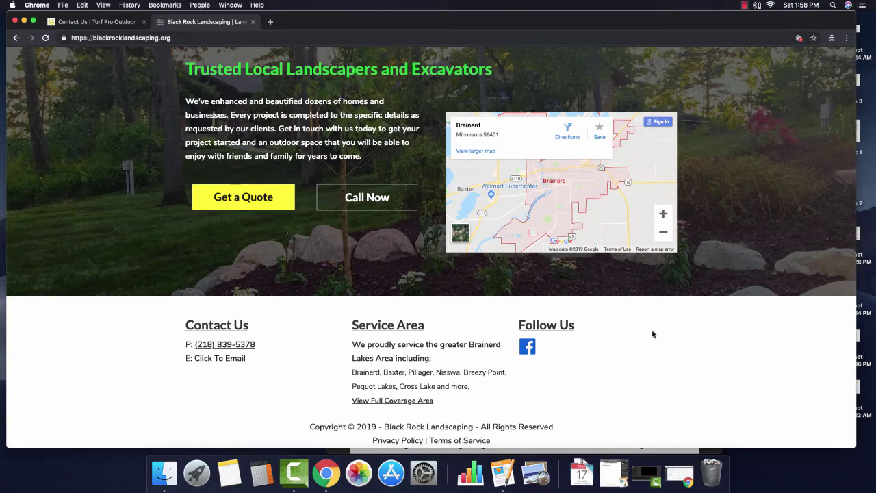
{"action": "scroll", "coordinate": [510, 214], "scroll_direction": "up", "scroll_amount": 5}
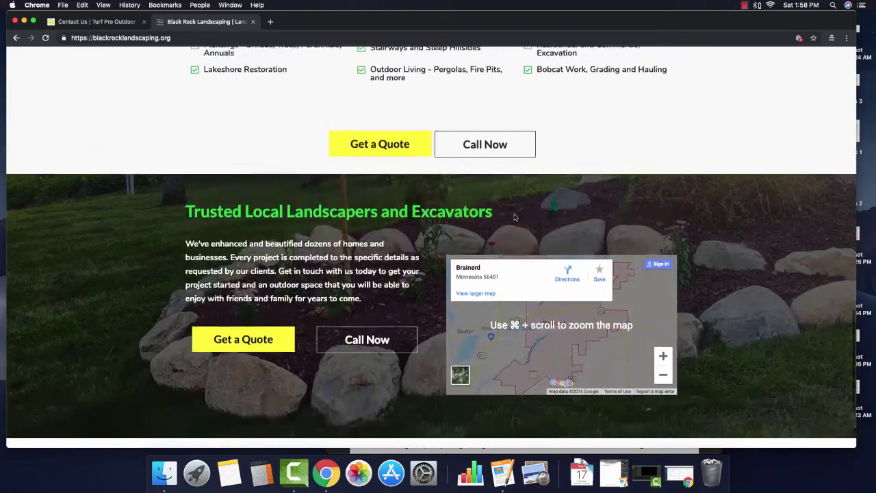
{"action": "scroll", "coordinate": [516, 217], "scroll_direction": "up", "scroll_amount": 3}
Step: Switch to the Turf Pro tab and view its logo and phone number banner
{"action": "left_click", "coordinate": [95, 21]}
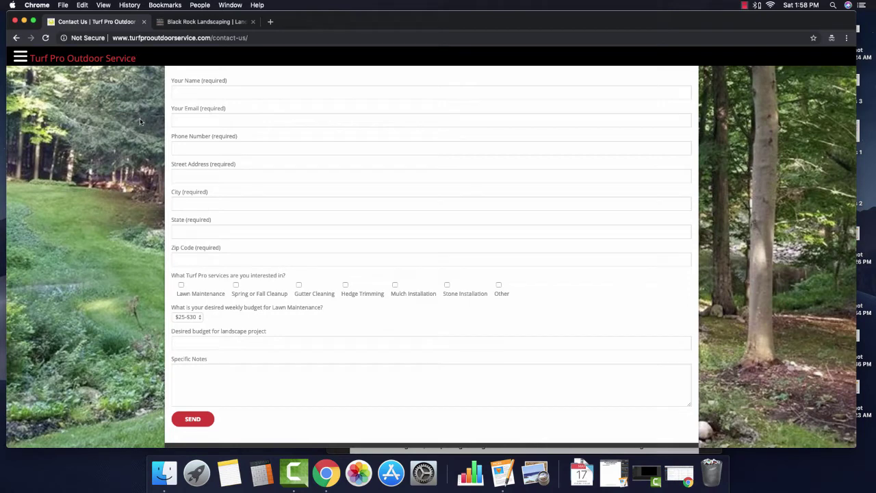
{"action": "scroll", "coordinate": [156, 171], "scroll_direction": "down", "scroll_amount": 4}
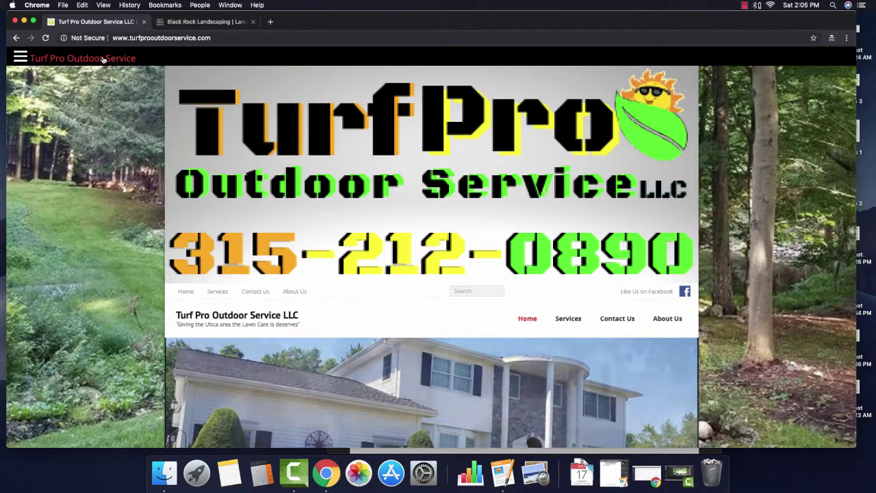
Step: Check Black Rock's lock icon for a secure connection, then go back to the Turf Pro tab
{"action": "key", "text": "ctrl+Tab"}
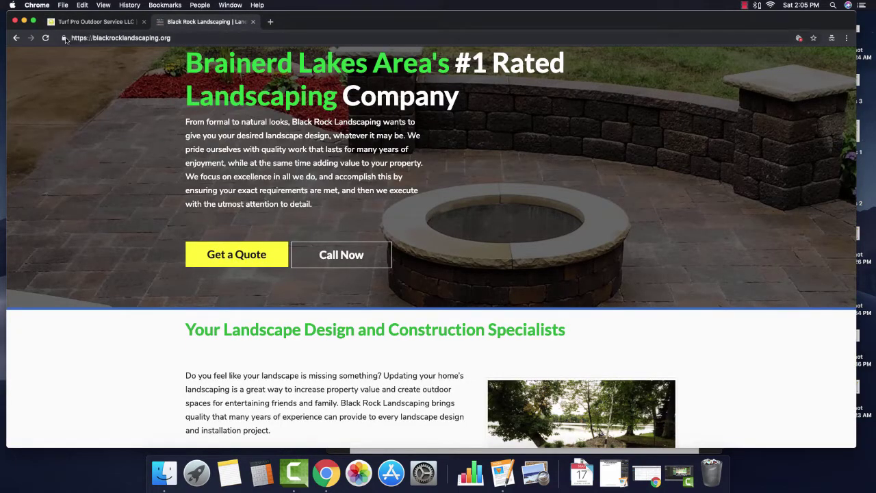
{"action": "left_click", "coordinate": [63, 38]}
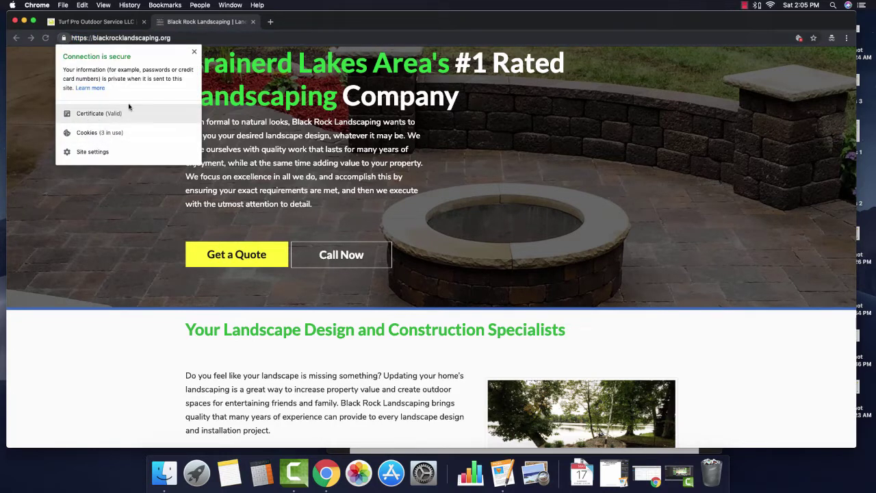
{"action": "left_click", "coordinate": [96, 23]}
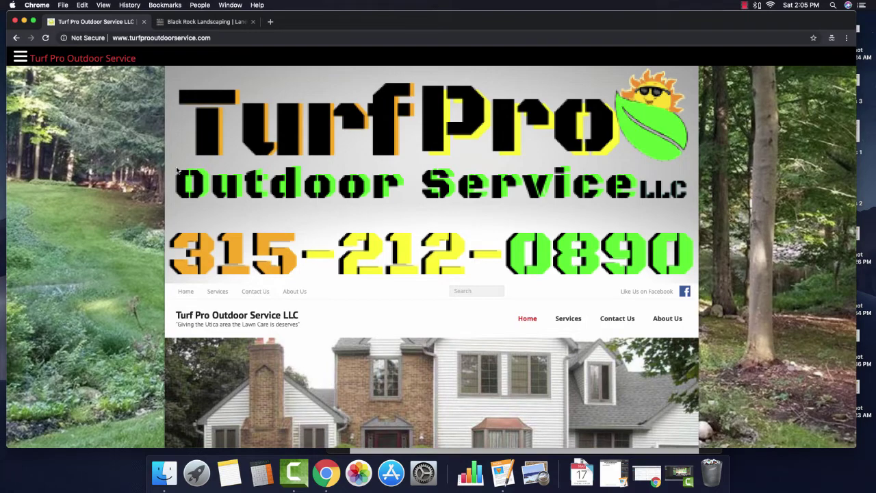
{"action": "scroll", "coordinate": [195, 205], "scroll_direction": "down", "scroll_amount": 2}
{"action": "scroll", "coordinate": [195, 206], "scroll_direction": "down", "scroll_amount": 1}
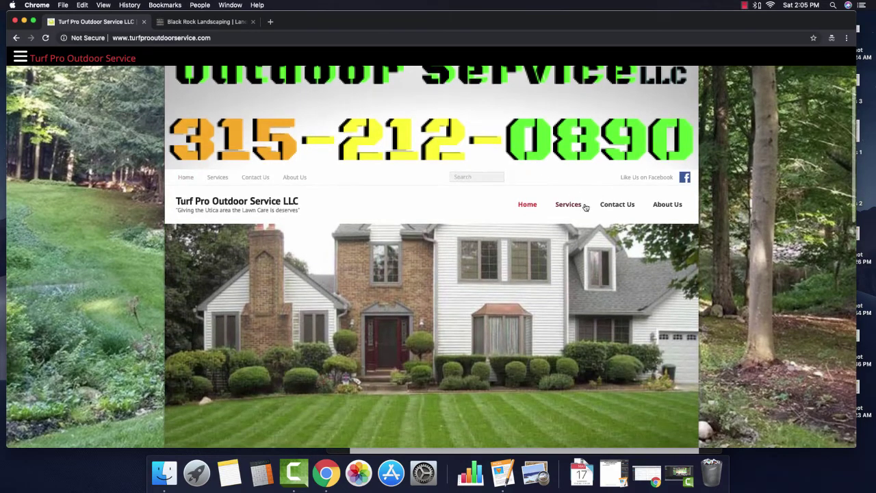
{"action": "scroll", "coordinate": [583, 209], "scroll_direction": "down", "scroll_amount": 1}
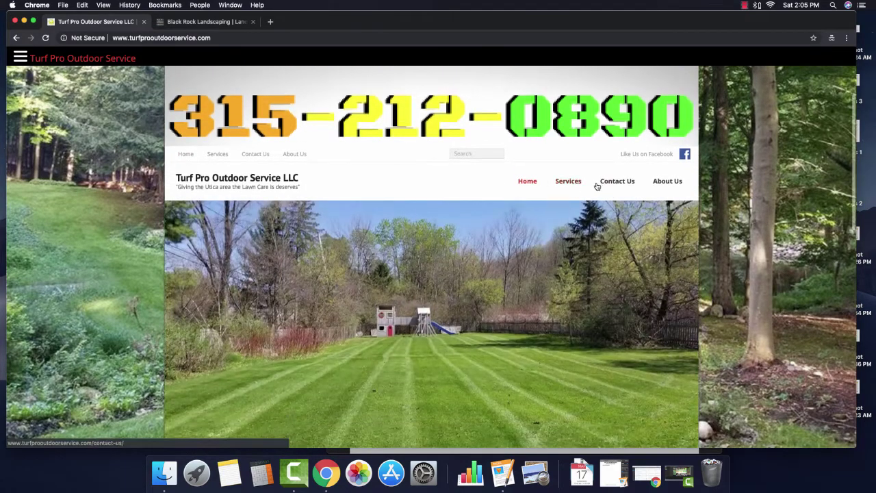
{"action": "scroll", "coordinate": [586, 187], "scroll_direction": "down", "scroll_amount": 1}
{"action": "scroll", "coordinate": [557, 196], "scroll_direction": "down", "scroll_amount": 2}
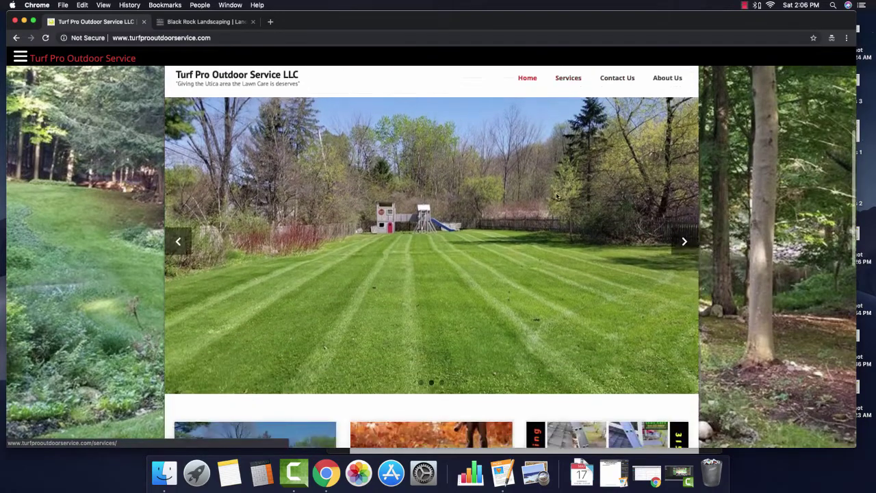
{"action": "scroll", "coordinate": [568, 178], "scroll_direction": "up", "scroll_amount": 1}
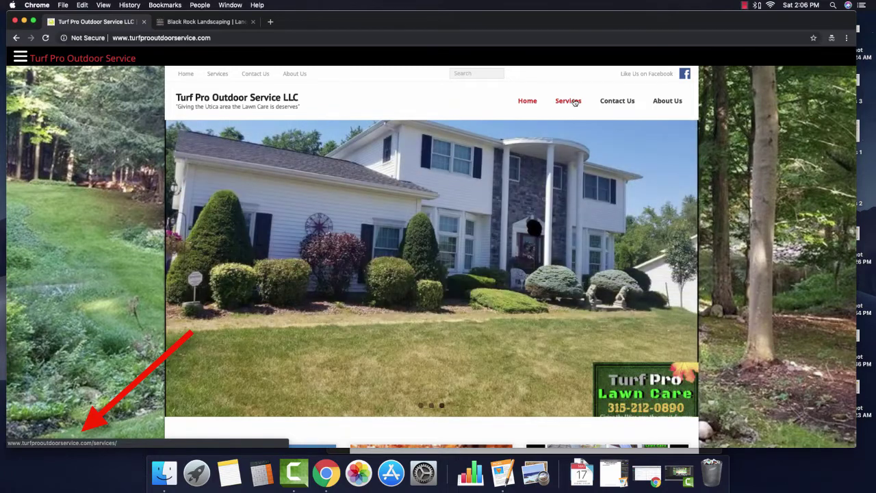
{"action": "left_click", "coordinate": [205, 21]}
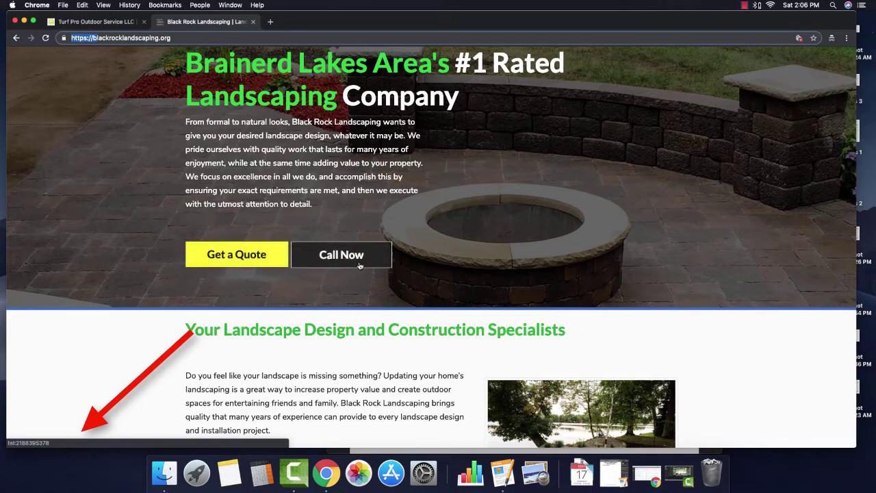
{"action": "key", "text": "ctrl+Tab"}
{"action": "scroll", "coordinate": [231, 250], "scroll_direction": "up", "scroll_amount": 3}
{"action": "scroll", "coordinate": [274, 219], "scroll_direction": "up", "scroll_amount": 2}
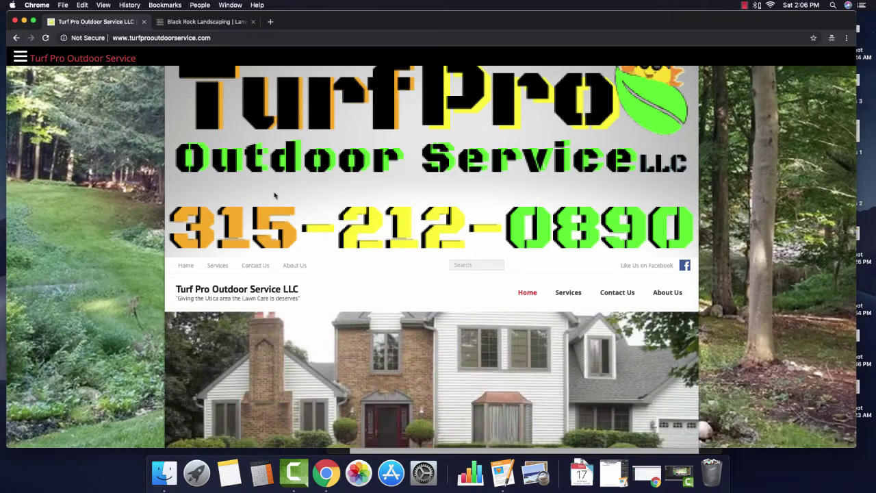
{"action": "scroll", "coordinate": [275, 196], "scroll_direction": "down", "scroll_amount": 1}
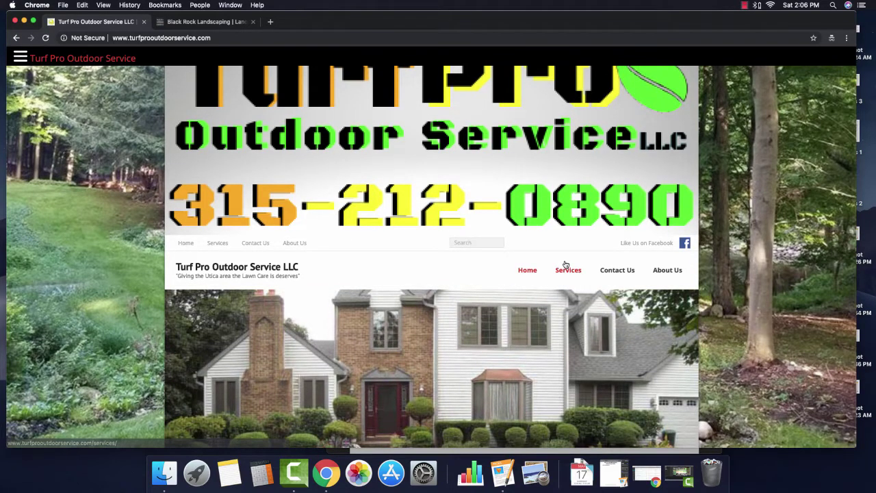
{"action": "scroll", "coordinate": [566, 265], "scroll_direction": "down", "scroll_amount": 3}
{"action": "scroll", "coordinate": [577, 184], "scroll_direction": "up", "scroll_amount": 2}
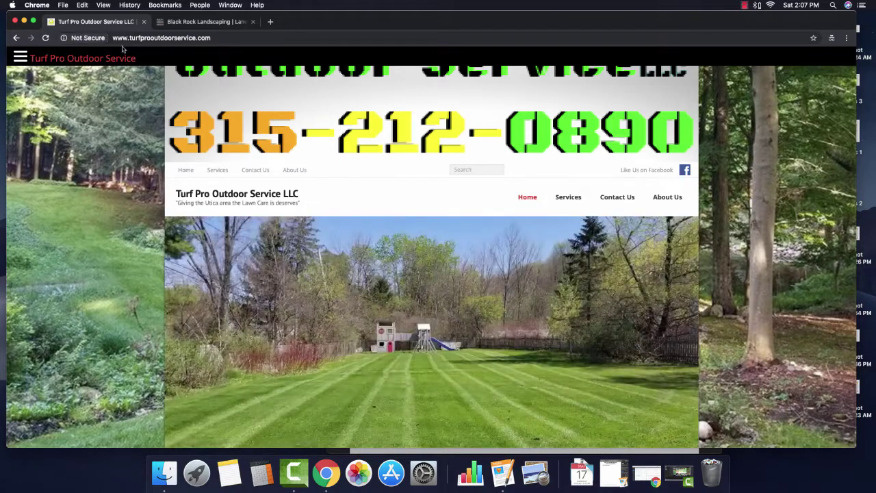
{"action": "left_click", "coordinate": [89, 39]}
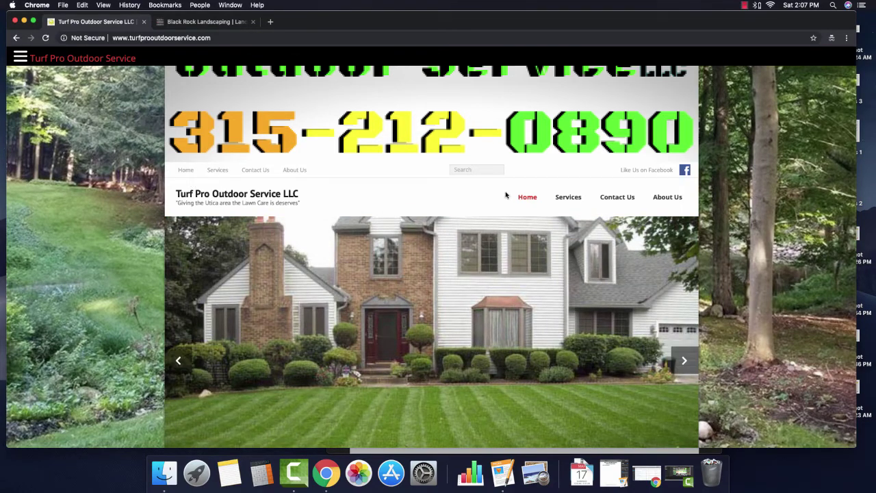
{"action": "scroll", "coordinate": [477, 167], "scroll_direction": "up", "scroll_amount": 3}
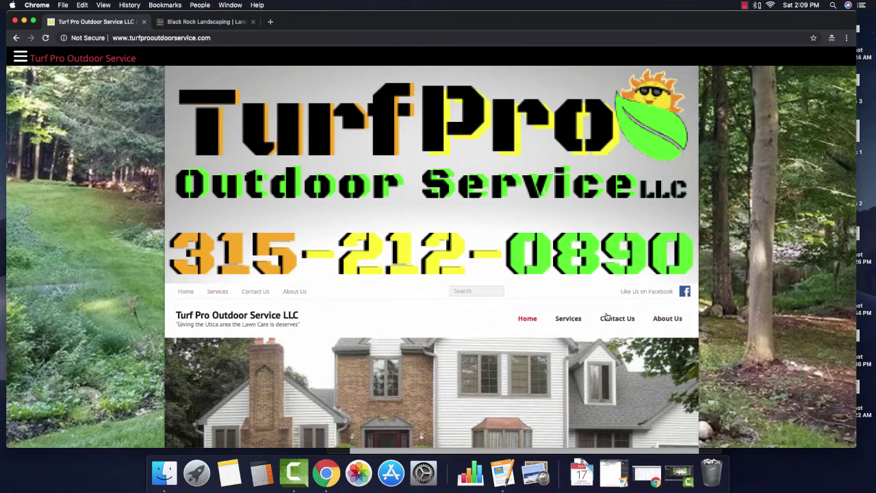
Step: Advance the slideshow, then scroll to the Weekly Lawn Maintenance, Clean-ups and Gutter Cleaning cards
{"action": "scroll", "coordinate": [71, 89], "scroll_direction": "down", "scroll_amount": 3}
{"action": "scroll", "coordinate": [71, 89], "scroll_direction": "down", "scroll_amount": 3}
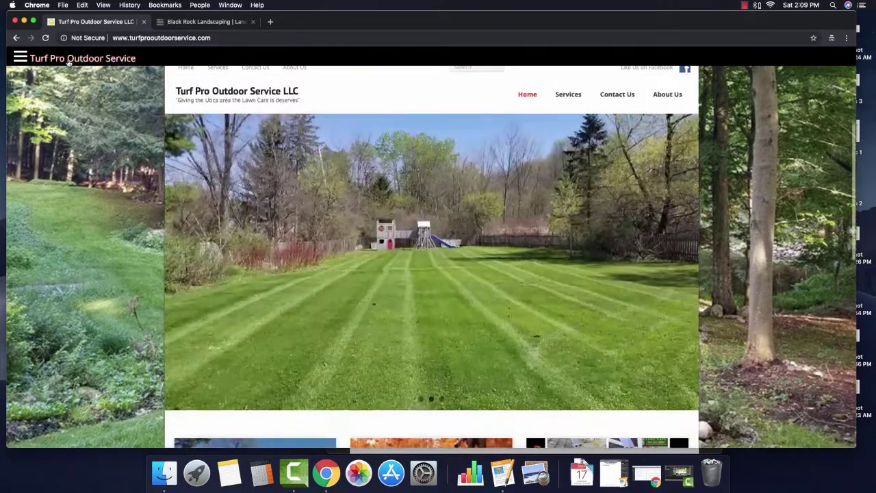
{"action": "scroll", "coordinate": [122, 81], "scroll_direction": "up", "scroll_amount": 5}
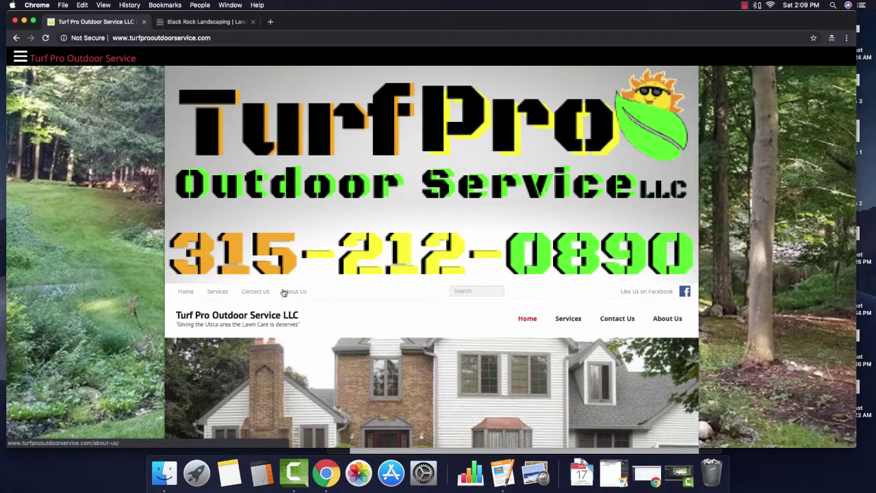
{"action": "scroll", "coordinate": [341, 221], "scroll_direction": "down", "scroll_amount": 5}
{"action": "left_click", "coordinate": [684, 248]}
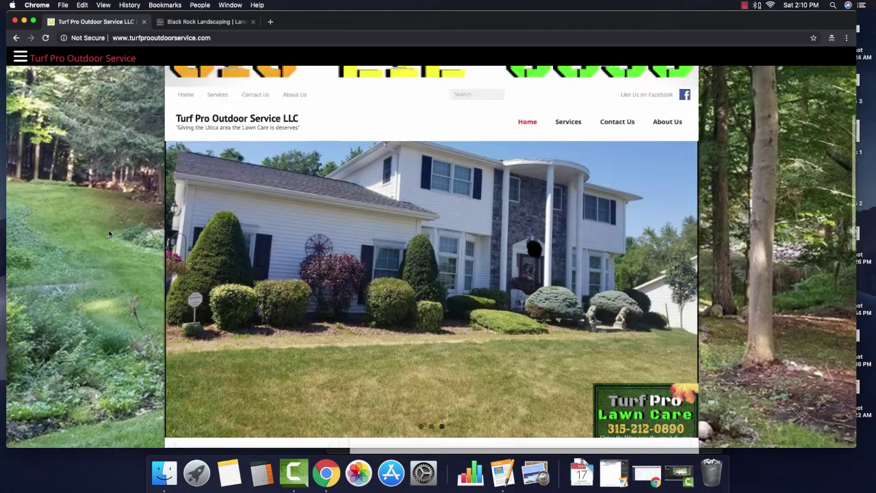
{"action": "scroll", "coordinate": [107, 233], "scroll_direction": "down", "scroll_amount": 1}
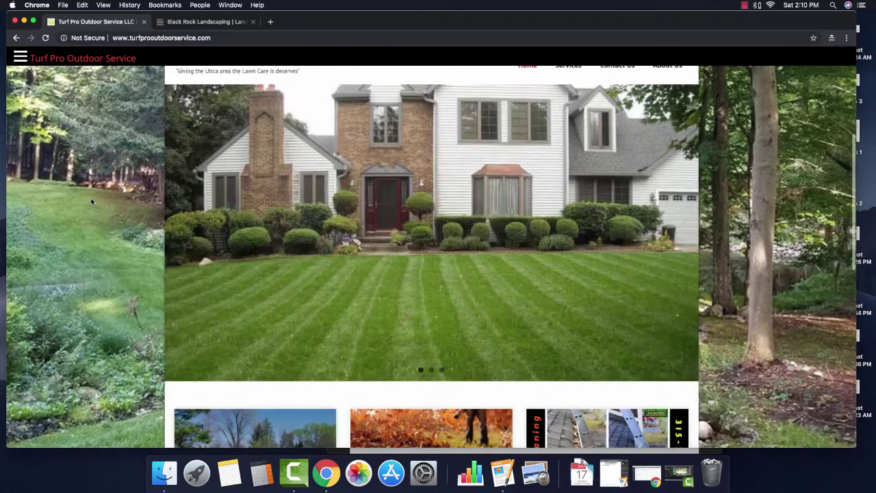
{"action": "scroll", "coordinate": [93, 205], "scroll_direction": "up", "scroll_amount": 2}
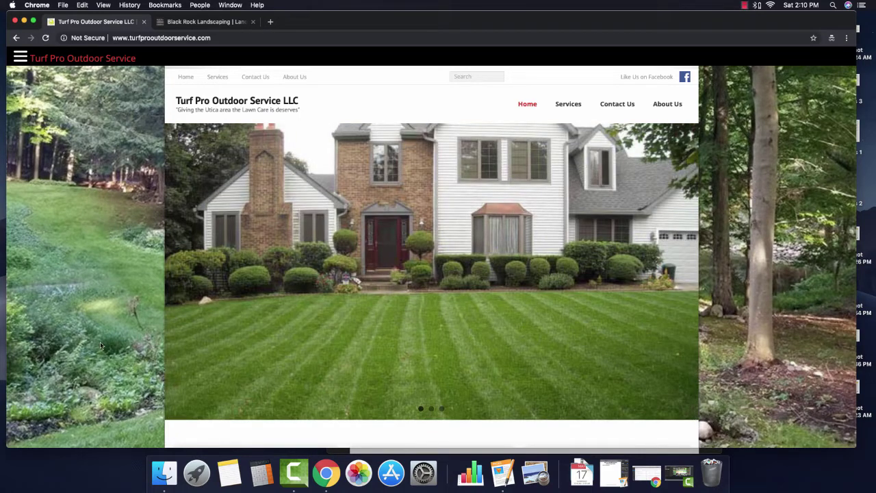
{"action": "scroll", "coordinate": [388, 307], "scroll_direction": "down", "scroll_amount": 1}
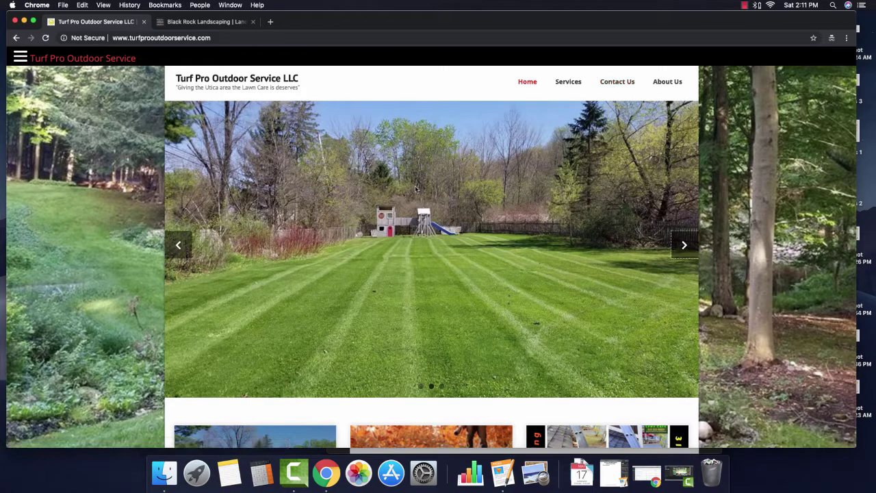
{"action": "mouse_move", "coordinate": [431, 247]}
{"action": "scroll", "coordinate": [419, 236], "scroll_direction": "down", "scroll_amount": 3}
{"action": "scroll", "coordinate": [417, 231], "scroll_direction": "down", "scroll_amount": 5}
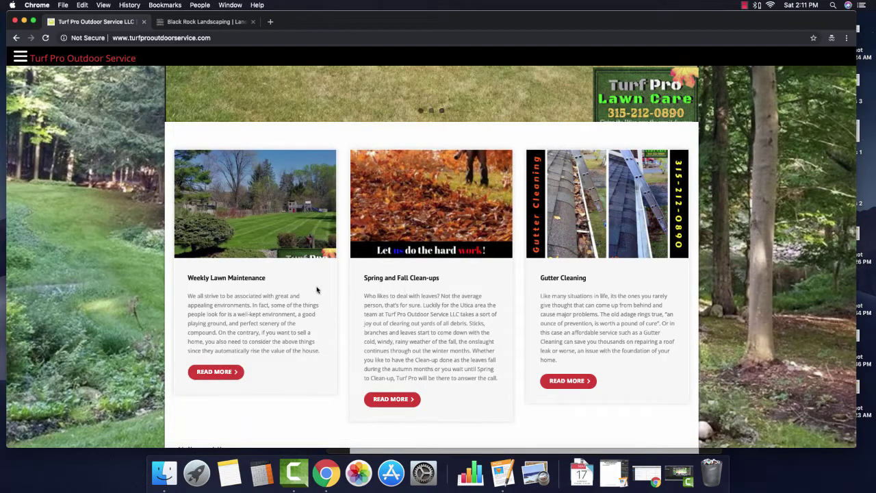
Step: Scroll Turf Pro's homepage to the bottom, showing the default Hello world! post and footer
{"action": "scroll", "coordinate": [302, 294], "scroll_direction": "down", "scroll_amount": 2}
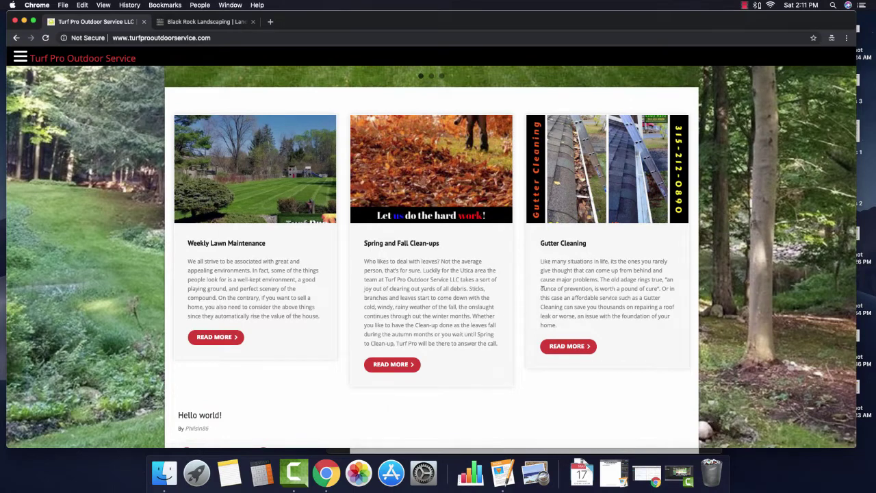
{"action": "scroll", "coordinate": [495, 312], "scroll_direction": "down", "scroll_amount": 2}
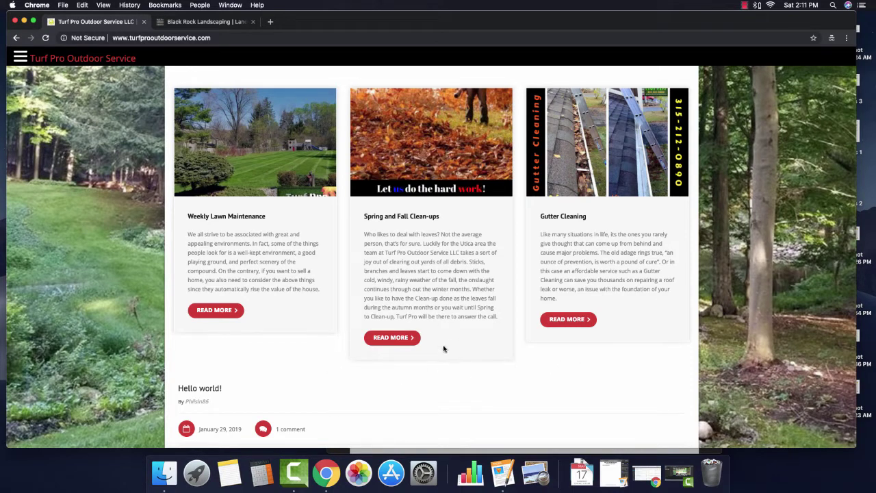
{"action": "scroll", "coordinate": [444, 348], "scroll_direction": "down", "scroll_amount": 1}
{"action": "scroll", "coordinate": [206, 311], "scroll_direction": "down", "scroll_amount": 5}
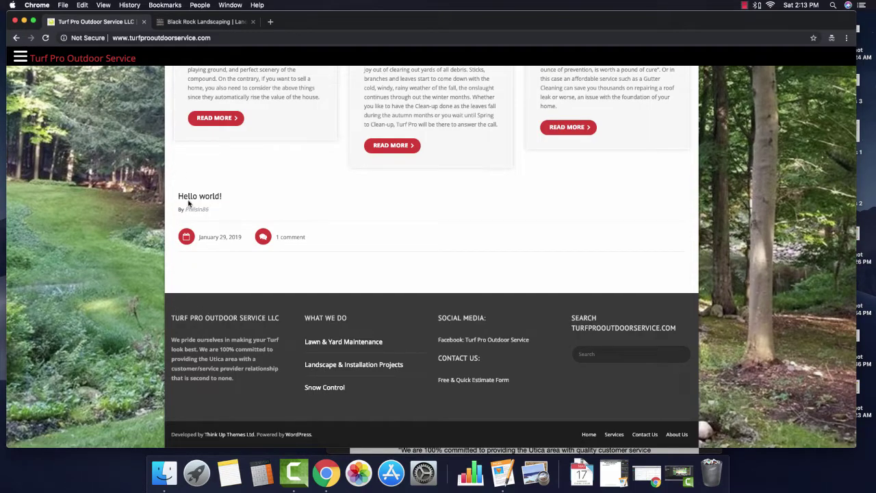
{"action": "scroll", "coordinate": [189, 248], "scroll_direction": "up", "scroll_amount": 3}
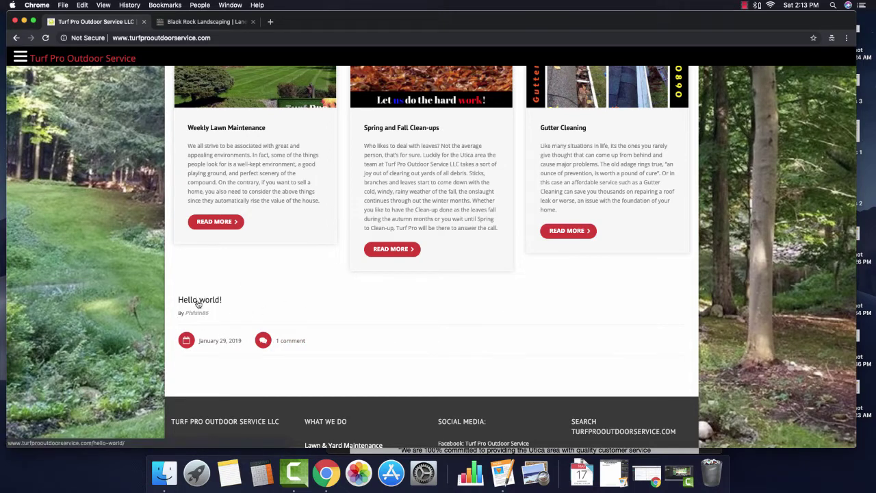
{"action": "scroll", "coordinate": [203, 324], "scroll_direction": "down", "scroll_amount": 3}
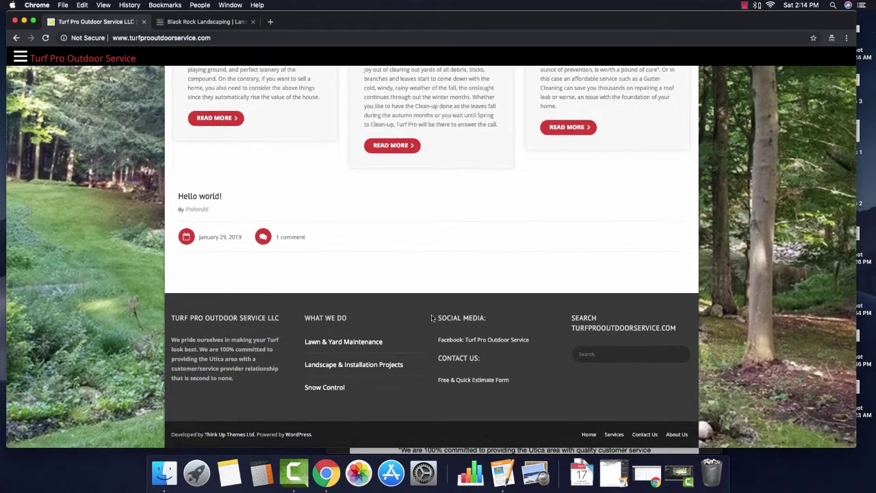
{"action": "triple_click", "coordinate": [452, 317]}
{"action": "left_click", "coordinate": [453, 315]}
{"action": "left_click_drag", "start_coordinate": [438, 317], "coordinate": [483, 318]}
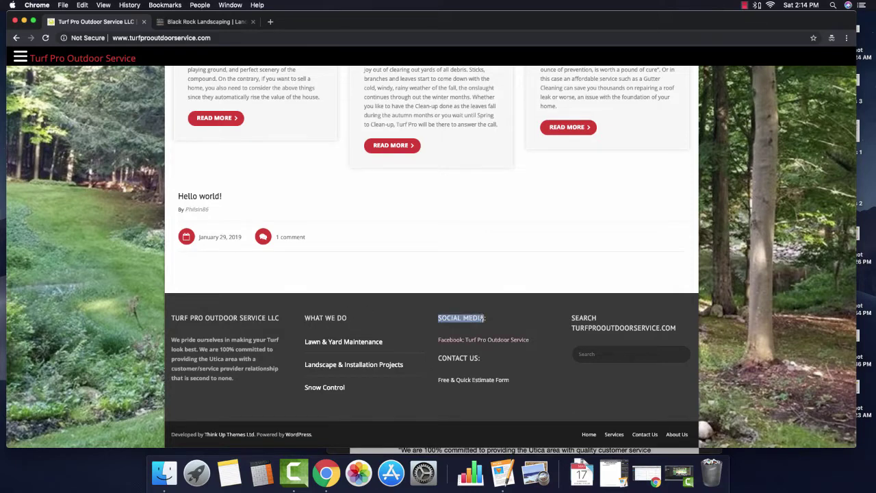
{"action": "left_click", "coordinate": [434, 321]}
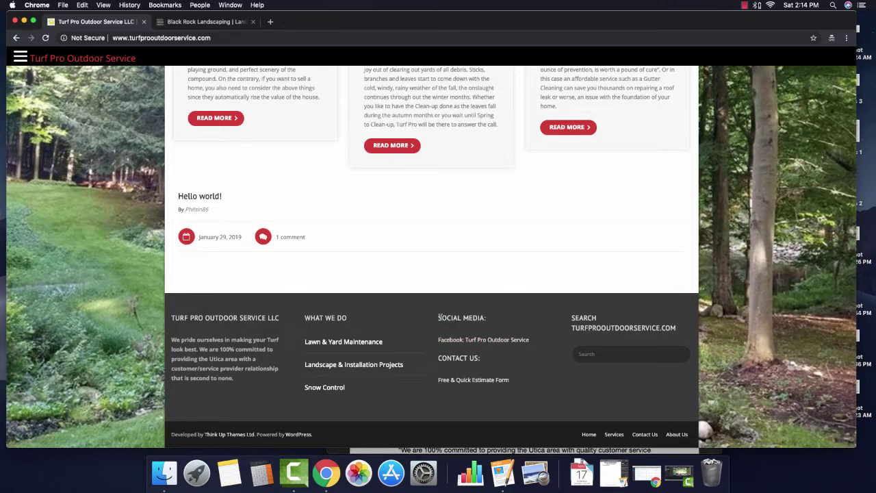
{"action": "left_click_drag", "start_coordinate": [437, 318], "coordinate": [484, 317]}
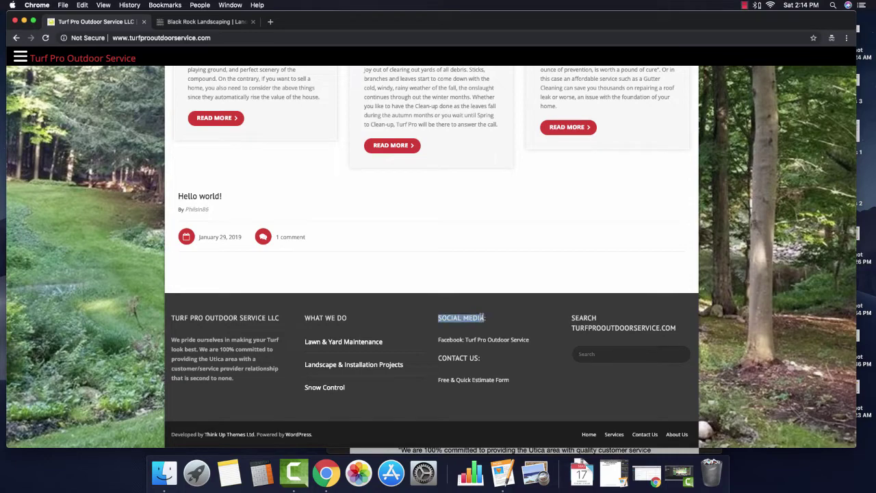
{"action": "left_click", "coordinate": [493, 316]}
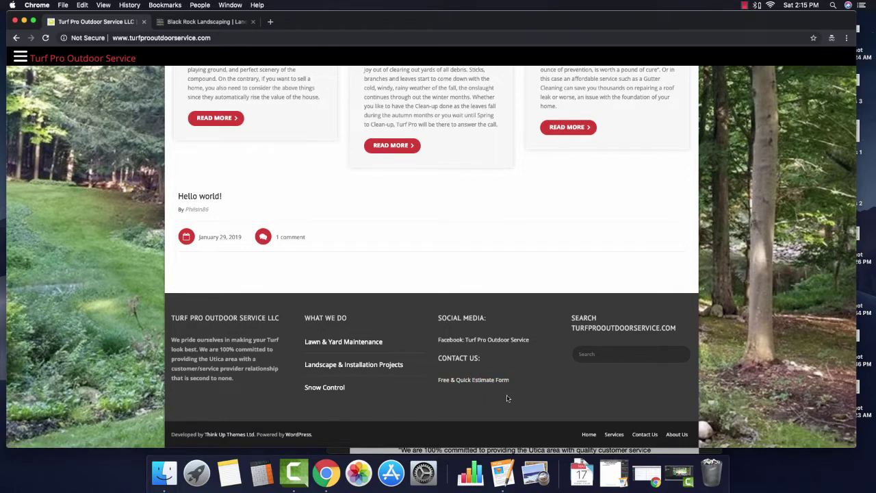
{"action": "type", "text": "mailto:"}
{"action": "type", "text": "your"}
{"action": "type", "text": "email@yourdomain.com"}
{"action": "left_click", "coordinate": [492, 340]}
{"action": "triple_click", "coordinate": [645, 354]}
{"action": "key", "text": "BackSpace"}
Step: Review the footer, briefly selecting and clearing a paragraph of its text
{"action": "scroll", "coordinate": [547, 326], "scroll_direction": "up", "scroll_amount": 2}
{"action": "scroll", "coordinate": [547, 328], "scroll_direction": "down", "scroll_amount": 2}
{"action": "scroll", "coordinate": [358, 268], "scroll_direction": "up", "scroll_amount": 2}
{"action": "scroll", "coordinate": [310, 346], "scroll_direction": "down", "scroll_amount": 2}
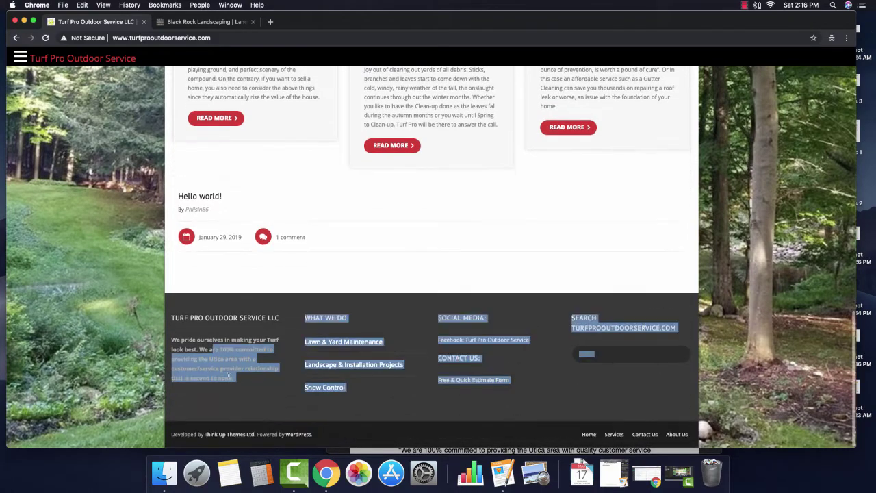
{"action": "left_click_drag", "start_coordinate": [235, 413], "coordinate": [269, 344]}
{"action": "left_click", "coordinate": [269, 344]}
{"action": "scroll", "coordinate": [247, 335], "scroll_direction": "up", "scroll_amount": 10}
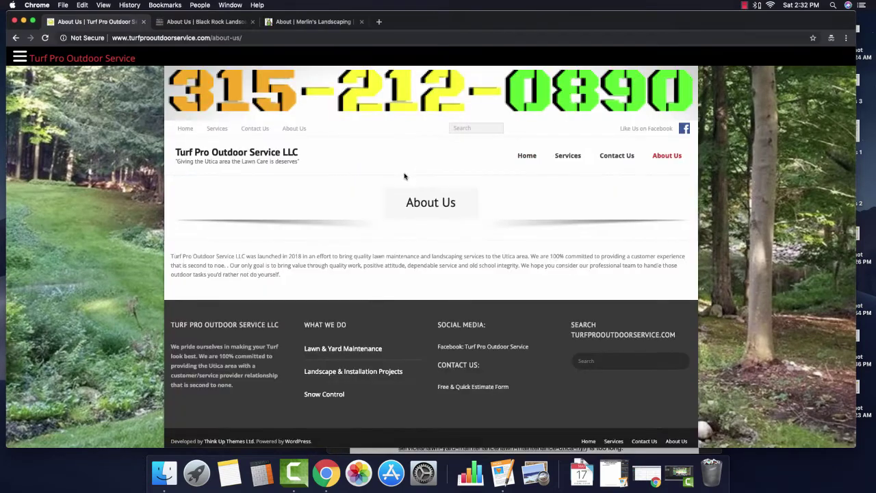
Step: Highlight Turf Pro's About Us heading, then switch to Merlin's Landscaping About page
{"action": "left_click_drag", "start_coordinate": [457, 206], "coordinate": [393, 207]}
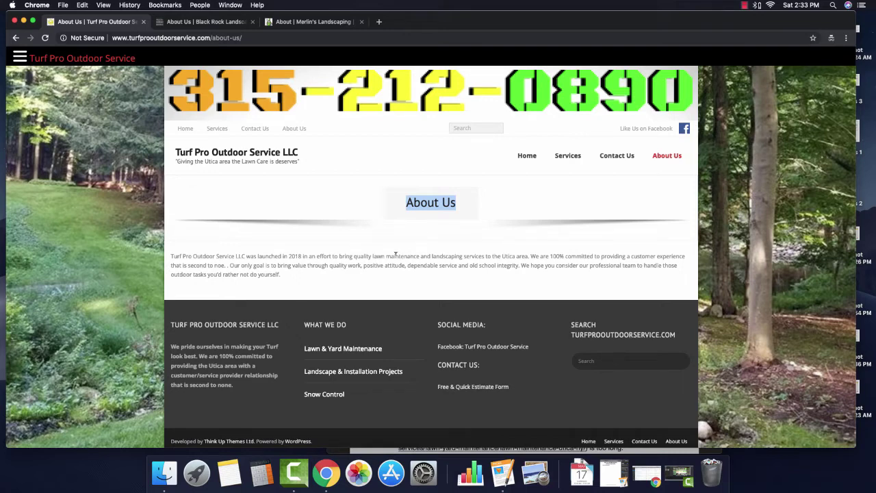
{"action": "left_click", "coordinate": [394, 265]}
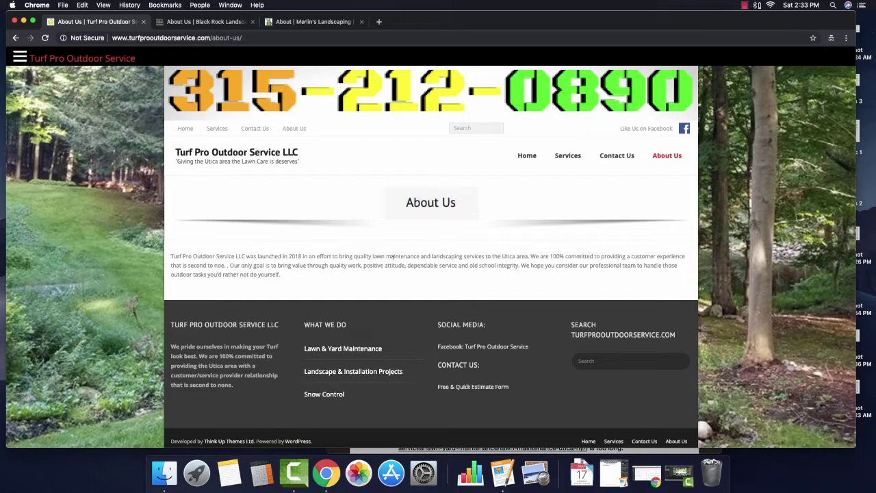
{"action": "left_click", "coordinate": [339, 18]}
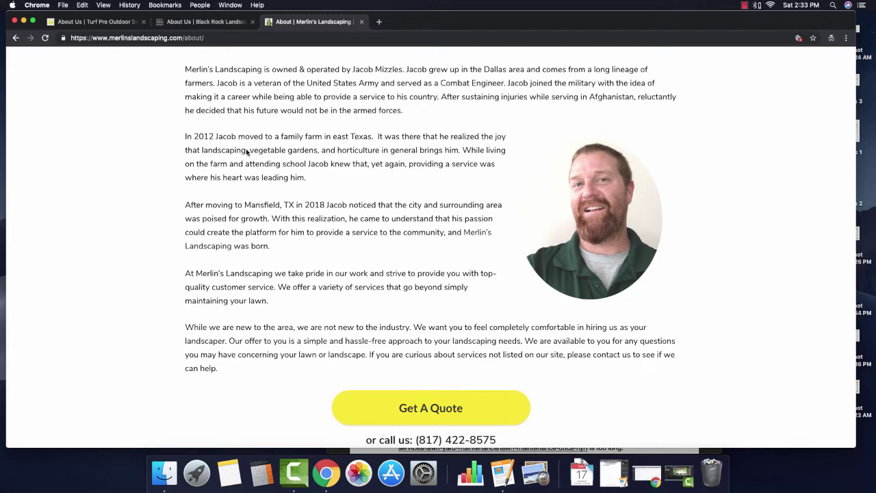
Step: Switch back to the Turf Pro tab to reach the Fall & Spring Clean-ups Utica, NY page
{"action": "key", "text": "ctrl+Tab"}
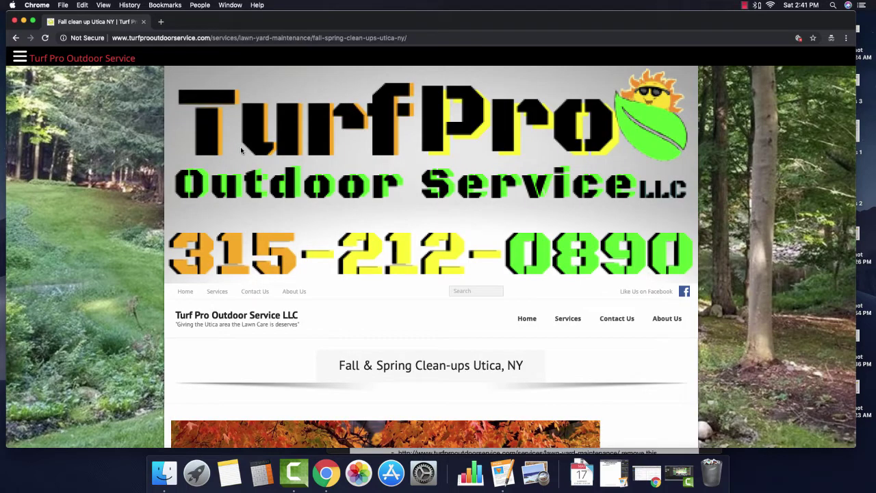
Step: Select the 'Fall & Spring Clean-ups Utica, NY' heading on the web page
{"action": "key", "text": "super+Tab"}
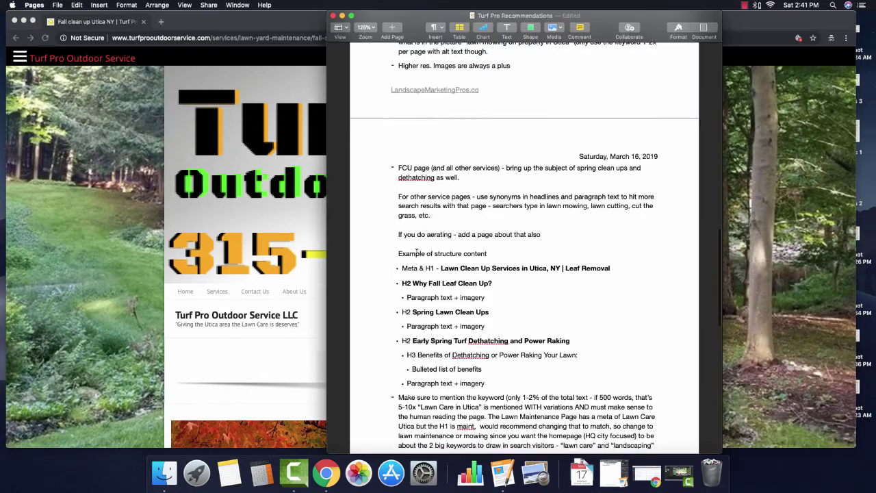
{"action": "scroll", "coordinate": [371, 217], "scroll_direction": "up", "scroll_amount": 1}
{"action": "scroll", "coordinate": [377, 240], "scroll_direction": "up", "scroll_amount": 3}
{"action": "scroll", "coordinate": [387, 281], "scroll_direction": "down", "scroll_amount": 5}
{"action": "left_click", "coordinate": [281, 322]}
{"action": "scroll", "coordinate": [354, 157], "scroll_direction": "down", "scroll_amount": 5}
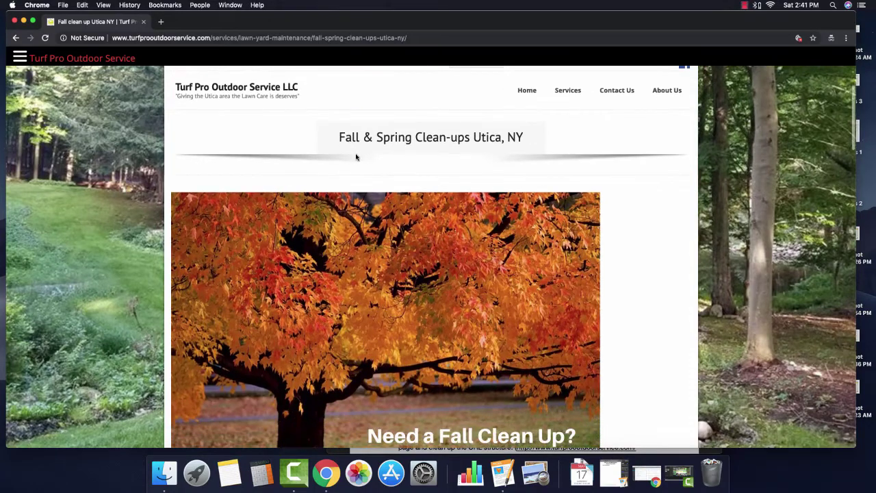
{"action": "left_click_drag", "start_coordinate": [338, 137], "coordinate": [528, 137]}
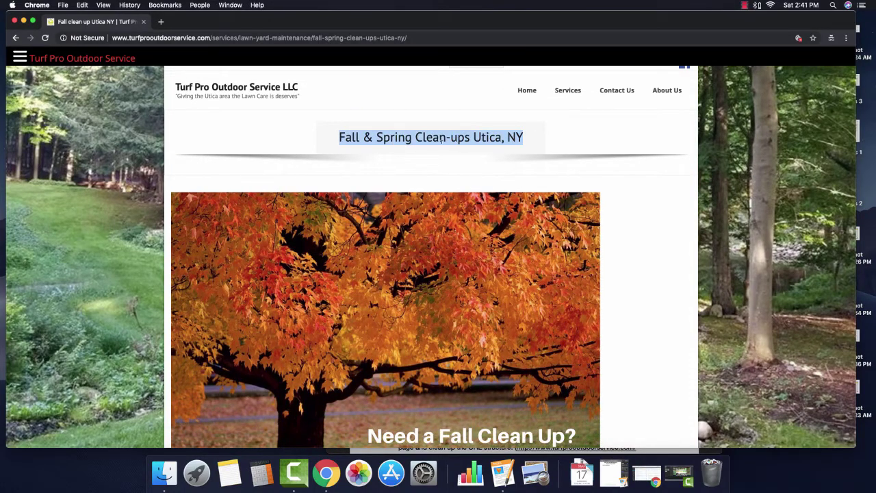
{"action": "left_click", "coordinate": [278, 149]}
{"action": "left_click_drag", "start_coordinate": [340, 141], "coordinate": [523, 141]}
Step: Review the introductory paragraph and the 'Why a Fall Clean-up?' subheading
{"action": "scroll", "coordinate": [291, 226], "scroll_direction": "down", "scroll_amount": 3}
{"action": "scroll", "coordinate": [292, 226], "scroll_direction": "down", "scroll_amount": 2}
{"action": "scroll", "coordinate": [238, 212], "scroll_direction": "up", "scroll_amount": 3}
{"action": "scroll", "coordinate": [237, 215], "scroll_direction": "up", "scroll_amount": 1}
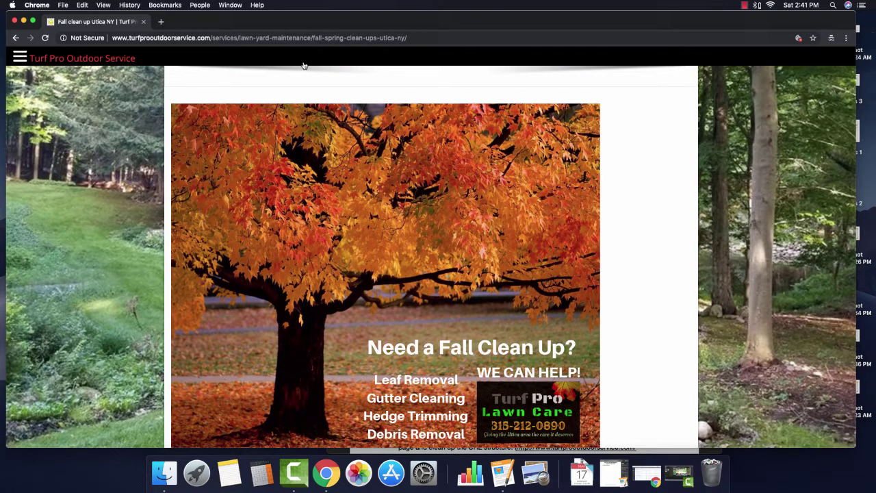
{"action": "scroll", "coordinate": [336, 148], "scroll_direction": "down", "scroll_amount": 5}
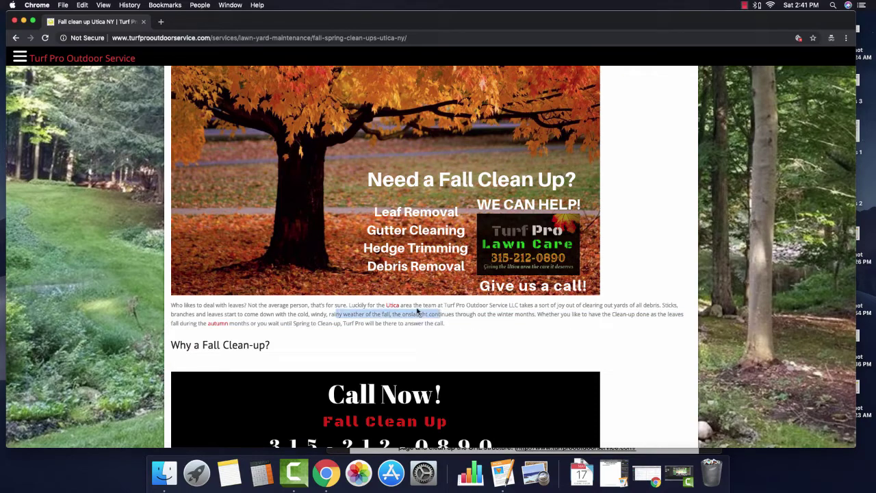
{"action": "left_click_drag", "start_coordinate": [355, 314], "coordinate": [404, 337]}
{"action": "left_click", "coordinate": [462, 327]}
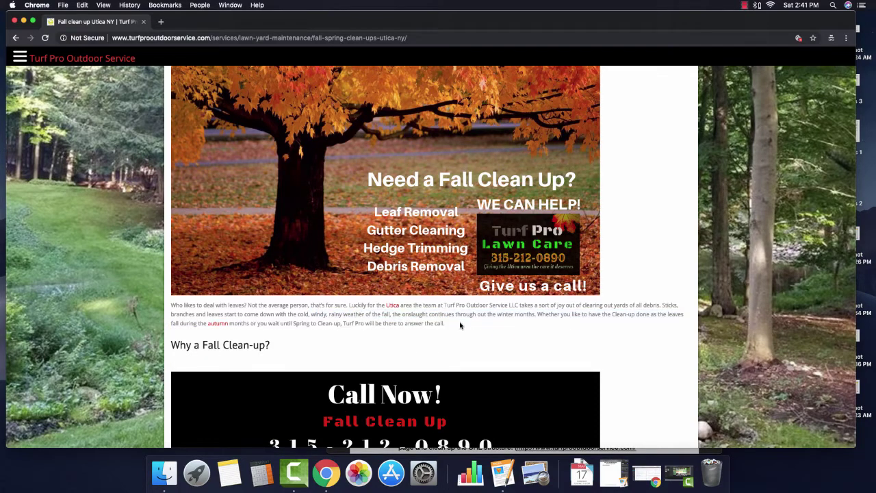
{"action": "scroll", "coordinate": [342, 322], "scroll_direction": "down", "scroll_amount": 2}
{"action": "left_click_drag", "start_coordinate": [281, 328], "coordinate": [156, 337]}
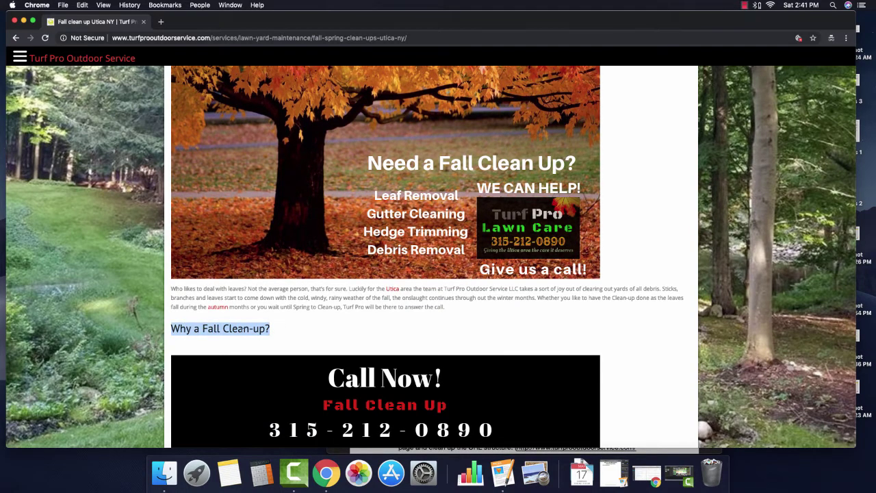
{"action": "left_click", "coordinate": [295, 335]}
{"action": "mouse_move", "coordinate": [287, 332]}
{"action": "left_mouse_down"}
{"action": "mouse_move", "coordinate": [172, 329]}
{"action": "mouse_move", "coordinate": [303, 331]}
{"action": "left_mouse_up"}
Step: Scroll through the rest of the clean-ups page and back up
{"action": "scroll", "coordinate": [276, 331], "scroll_direction": "down", "scroll_amount": 5}
{"action": "scroll", "coordinate": [269, 330], "scroll_direction": "down", "scroll_amount": 4}
{"action": "scroll", "coordinate": [274, 322], "scroll_direction": "down", "scroll_amount": 5}
{"action": "scroll", "coordinate": [284, 294], "scroll_direction": "down", "scroll_amount": 4}
{"action": "scroll", "coordinate": [293, 274], "scroll_direction": "down", "scroll_amount": 2}
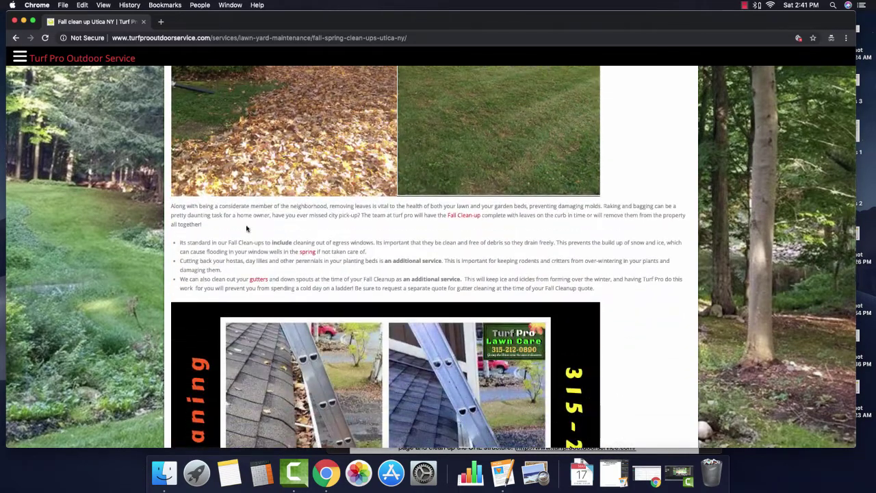
{"action": "scroll", "coordinate": [246, 226], "scroll_direction": "down", "scroll_amount": 2}
{"action": "scroll", "coordinate": [246, 226], "scroll_direction": "down", "scroll_amount": 5}
{"action": "scroll", "coordinate": [246, 225], "scroll_direction": "down", "scroll_amount": 4}
{"action": "scroll", "coordinate": [245, 224], "scroll_direction": "down", "scroll_amount": 6}
{"action": "scroll", "coordinate": [247, 229], "scroll_direction": "down", "scroll_amount": 7}
{"action": "scroll", "coordinate": [480, 191], "scroll_direction": "up", "scroll_amount": 4}
{"action": "scroll", "coordinate": [436, 141], "scroll_direction": "up", "scroll_amount": 2}
{"action": "scroll", "coordinate": [407, 120], "scroll_direction": "up", "scroll_amount": 5}
{"action": "scroll", "coordinate": [400, 164], "scroll_direction": "up", "scroll_amount": 5}
{"action": "scroll", "coordinate": [393, 213], "scroll_direction": "up", "scroll_amount": 5}
{"action": "scroll", "coordinate": [387, 264], "scroll_direction": "up", "scroll_amount": 5}
{"action": "scroll", "coordinate": [377, 240], "scroll_direction": "down", "scroll_amount": 4}
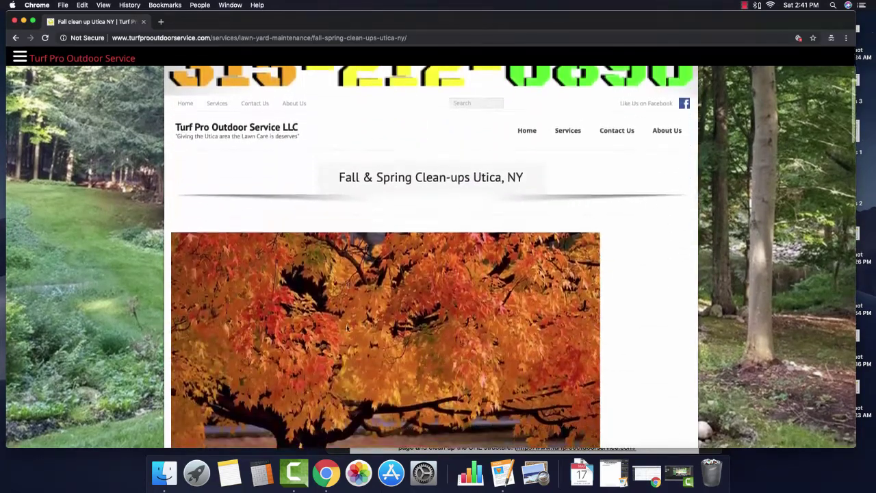
{"action": "scroll", "coordinate": [411, 135], "scroll_direction": "down", "scroll_amount": 1}
Step: Select 'Spring Clean-ups Utica, NY' in the page title, then return to the recommendations document
{"action": "double_click", "coordinate": [411, 120]}
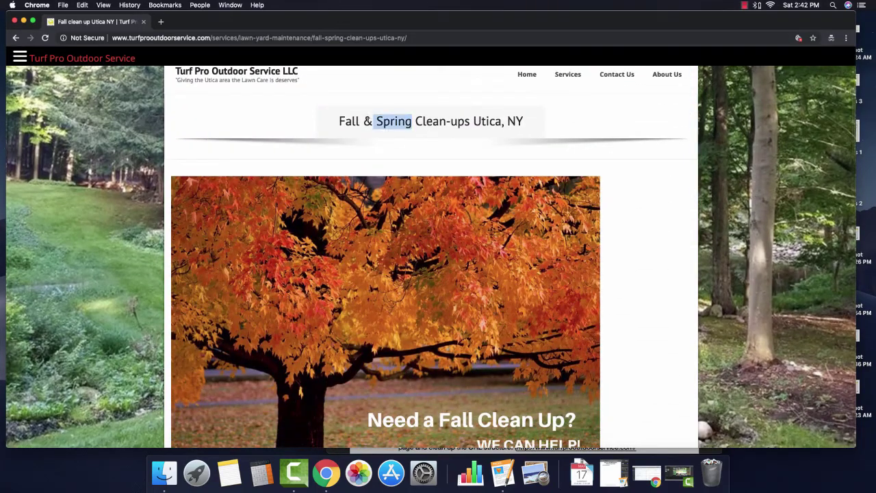
{"action": "left_click", "coordinate": [370, 119]}
{"action": "mouse_move", "coordinate": [371, 120]}
{"action": "left_mouse_down"}
{"action": "mouse_move", "coordinate": [452, 133]}
{"action": "mouse_move", "coordinate": [523, 129]}
{"action": "left_mouse_up"}
{"action": "left_click", "coordinate": [502, 474]}
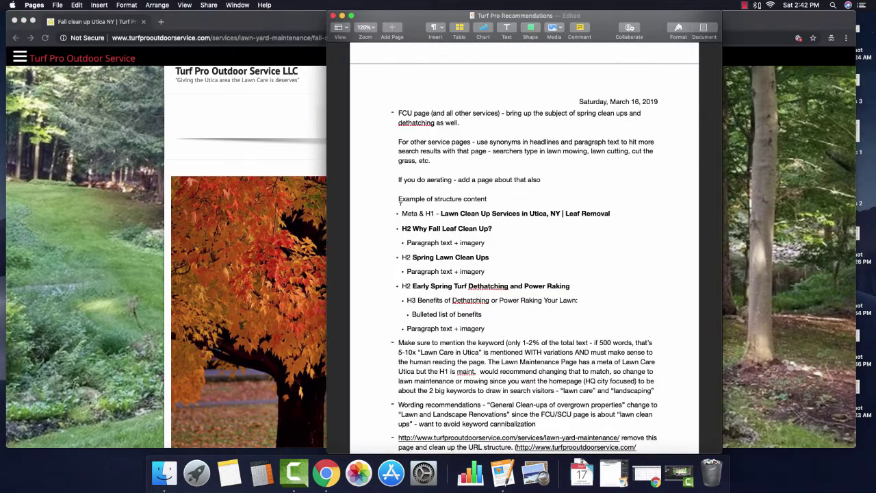
Step: Select the Meta & H1 line and move the document aside to compare with the web page
{"action": "scroll", "coordinate": [383, 150], "scroll_direction": "down", "scroll_amount": 2}
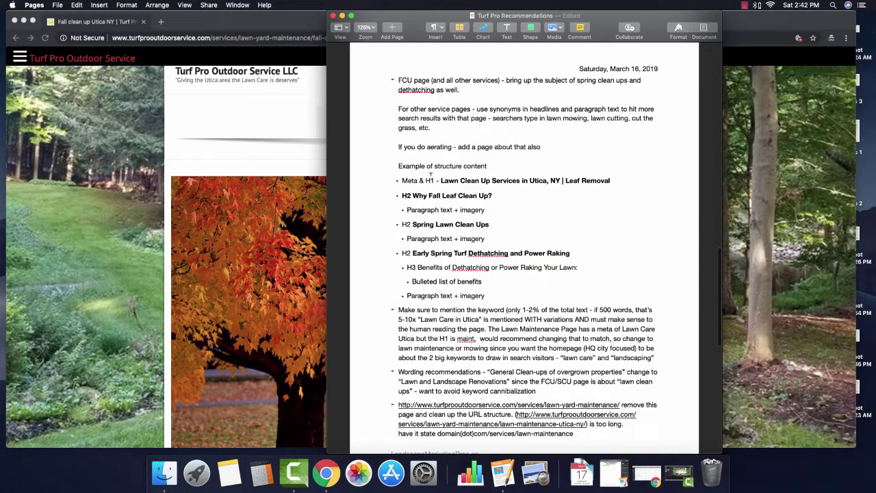
{"action": "left_click_drag", "start_coordinate": [397, 180], "coordinate": [616, 180]}
{"action": "left_click_drag", "start_coordinate": [408, 180], "coordinate": [415, 180]}
{"action": "left_click_drag", "start_coordinate": [467, 175], "coordinate": [632, 174]}
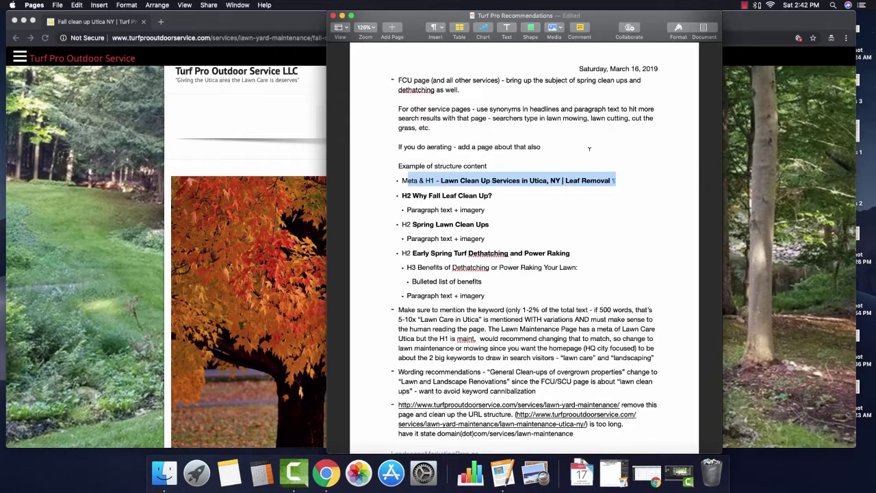
{"action": "left_click", "coordinate": [236, 168]}
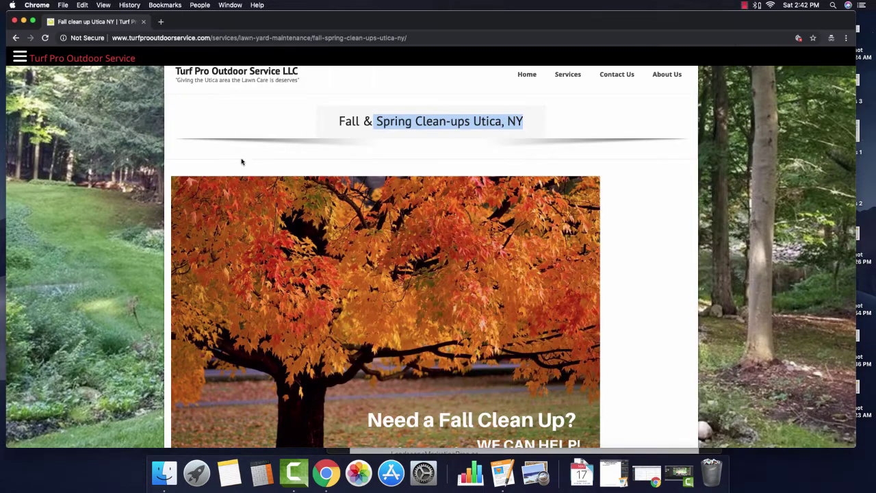
{"action": "left_click", "coordinate": [502, 472]}
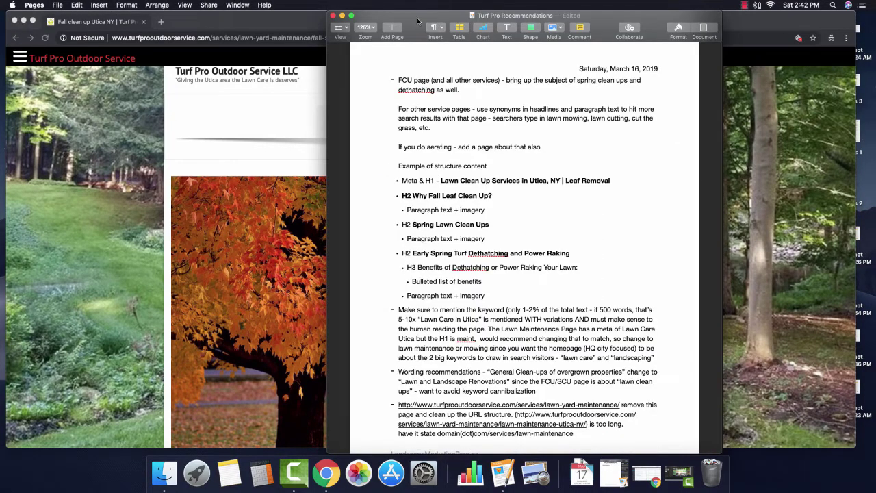
{"action": "left_click_drag", "start_coordinate": [421, 20], "coordinate": [549, 19]}
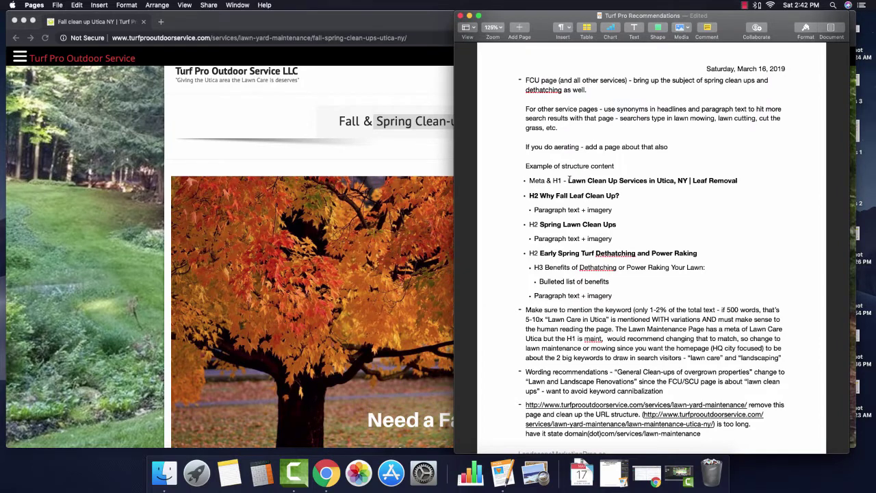
{"action": "left_click", "coordinate": [72, 23]}
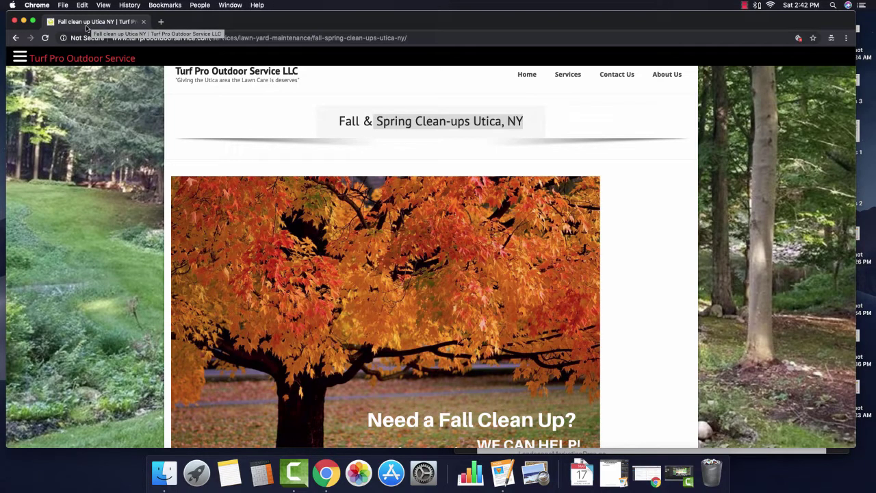
{"action": "left_click", "coordinate": [511, 469]}
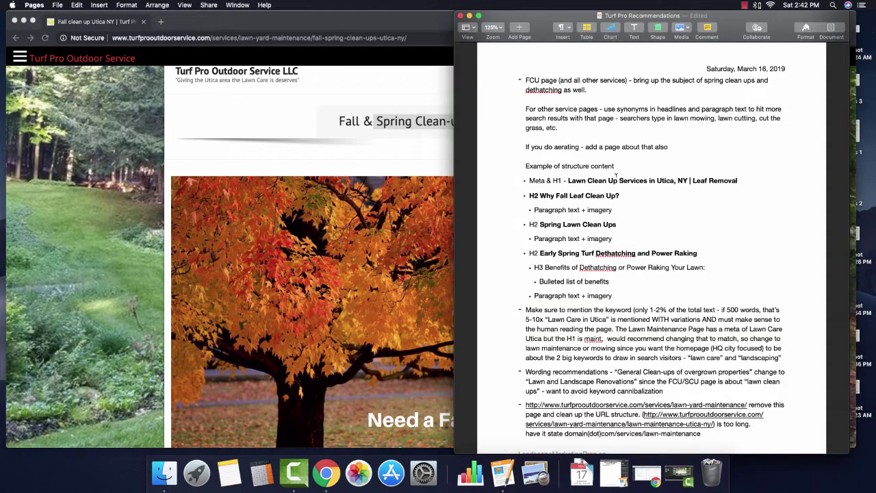
Step: Bold the suggested title 'Lawn Clean Up Services', trying then restoring the 'Leaf Removal' deletion
{"action": "left_click_drag", "start_coordinate": [570, 180], "coordinate": [688, 180]}
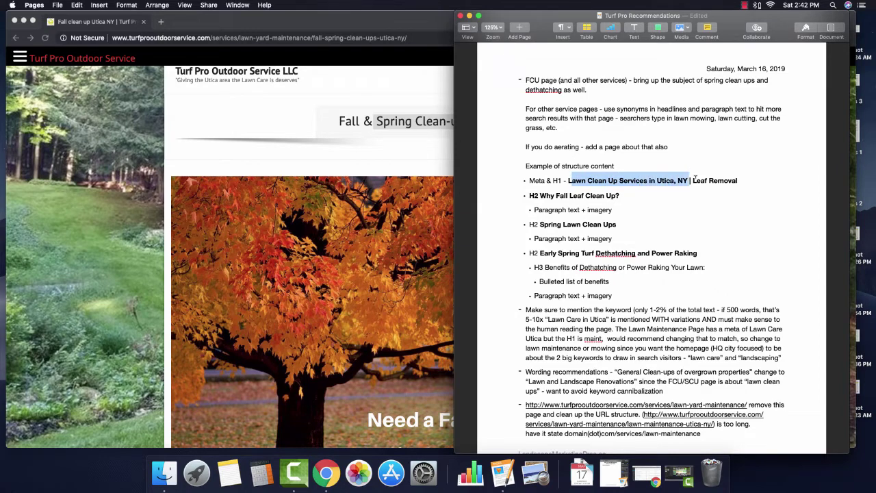
{"action": "key", "text": "super+b"}
{"action": "left_click_drag", "start_coordinate": [738, 180], "coordinate": [693, 180]}
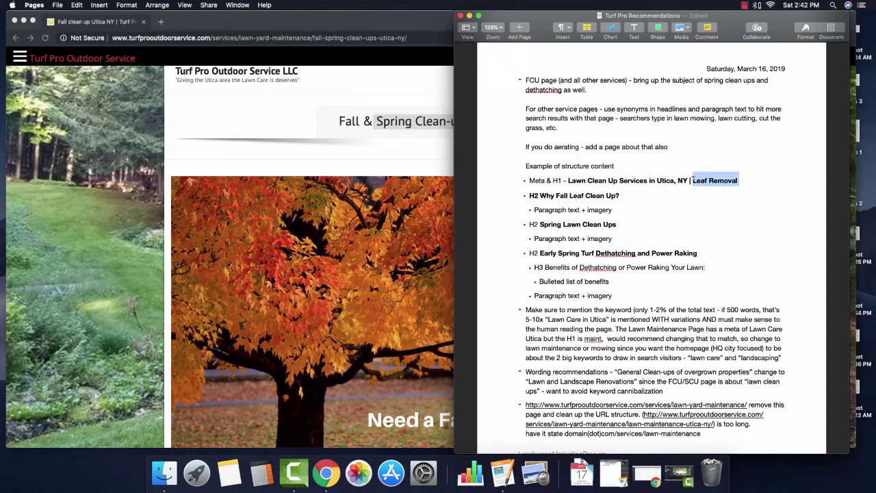
{"action": "key", "text": "BackSpace"}
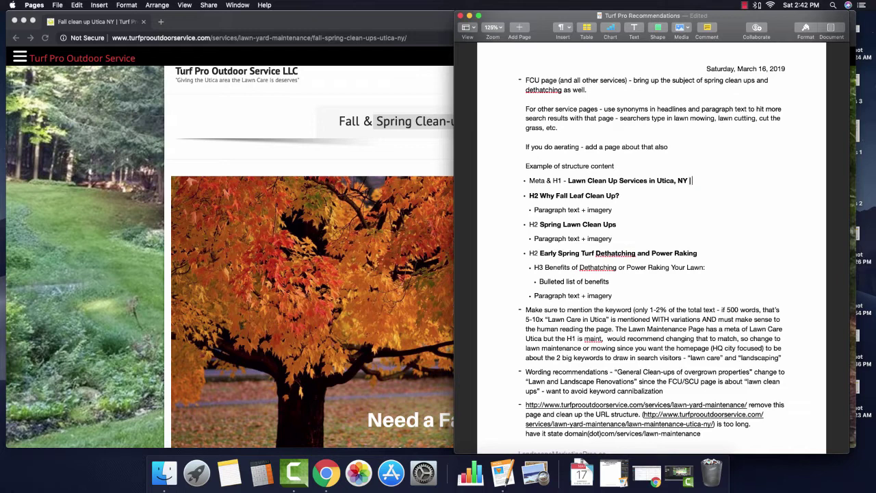
{"action": "type", "text": "Leaf"}
{"action": "type", "text": " Removal"}
Step: Replace 'Leaf Removal' with 'Dethatching', then delete it so the title ends 'Utica, NY'
{"action": "left_click_drag", "start_coordinate": [568, 181], "coordinate": [740, 179]}
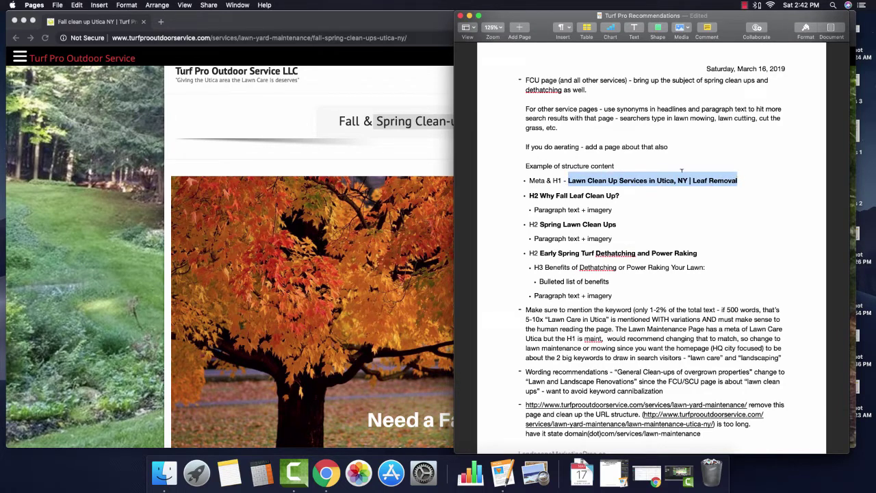
{"action": "left_click", "coordinate": [565, 181]}
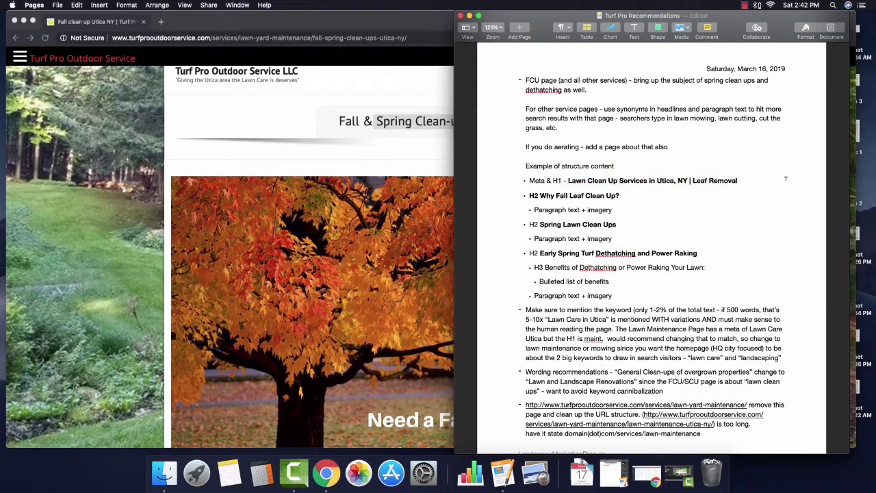
{"action": "left_click", "coordinate": [740, 179]}
{"action": "left_click_drag", "start_coordinate": [657, 181], "coordinate": [688, 180]}
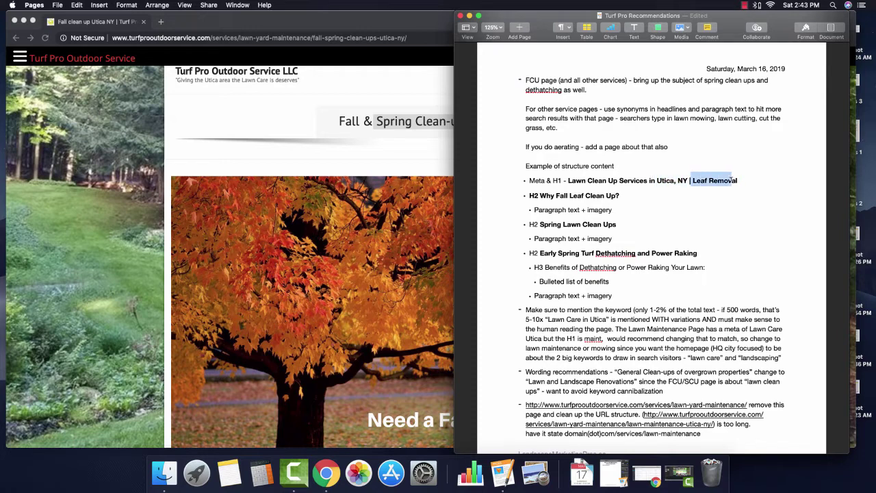
{"action": "left_click_drag", "start_coordinate": [656, 181], "coordinate": [676, 180]}
{"action": "left_click", "coordinate": [669, 189]}
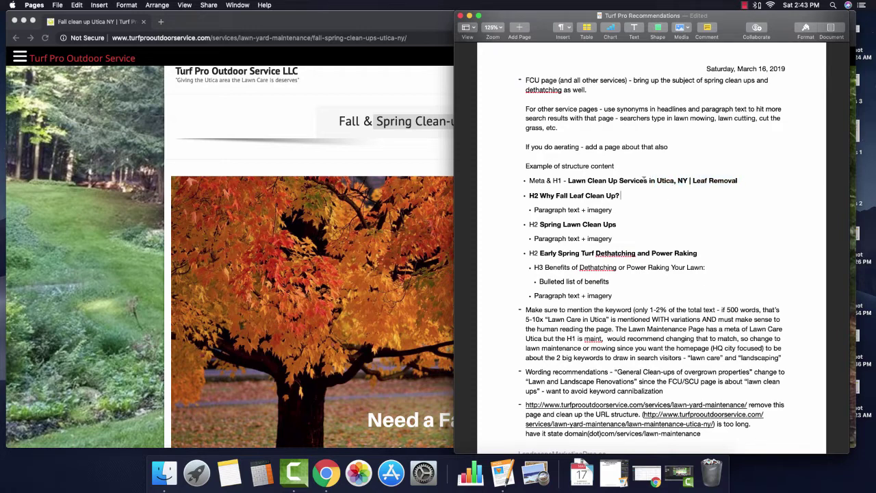
{"action": "left_click_drag", "start_coordinate": [662, 181], "coordinate": [686, 181]}
{"action": "left_click_drag", "start_coordinate": [738, 180], "coordinate": [692, 180]}
{"action": "type", "text": "Dethatching"}
{"action": "left_click_drag", "start_coordinate": [694, 181], "coordinate": [733, 181]}
{"action": "mouse_move", "coordinate": [655, 181]}
{"action": "left_mouse_down"}
{"action": "mouse_move", "coordinate": [718, 181]}
{"action": "mouse_move", "coordinate": [687, 180]}
{"action": "left_mouse_up"}
{"action": "key", "text": "BackSpace"}
{"action": "triple_click", "coordinate": [538, 195]}
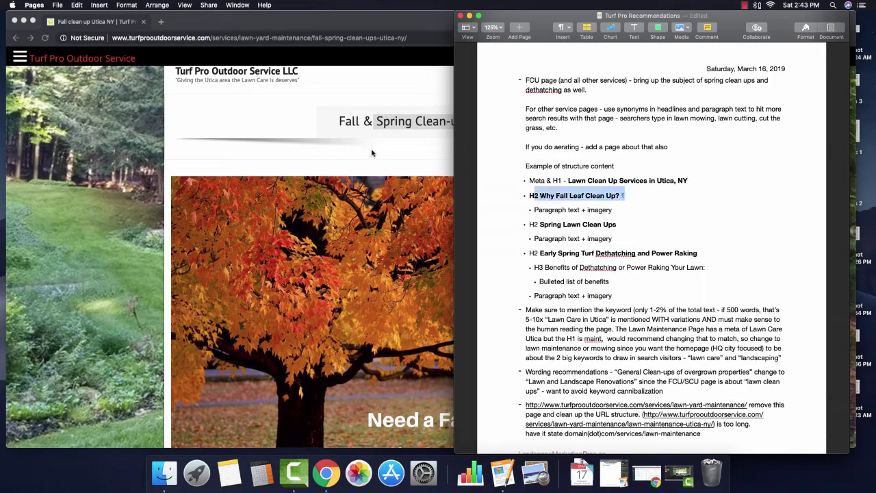
{"action": "scroll", "coordinate": [366, 178], "scroll_direction": "down", "scroll_amount": 5}
{"action": "left_click", "coordinate": [221, 255]}
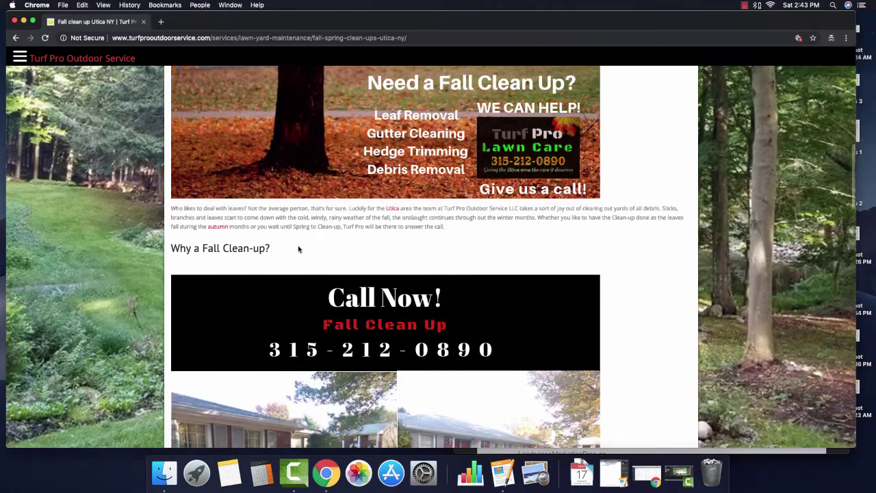
{"action": "left_click_drag", "start_coordinate": [223, 249], "coordinate": [271, 248]}
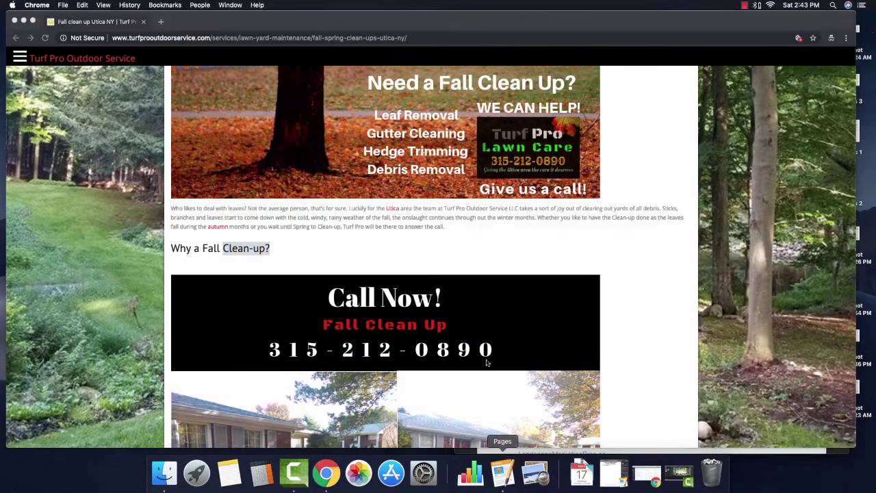
{"action": "left_click", "coordinate": [504, 472]}
{"action": "left_click", "coordinate": [588, 209]}
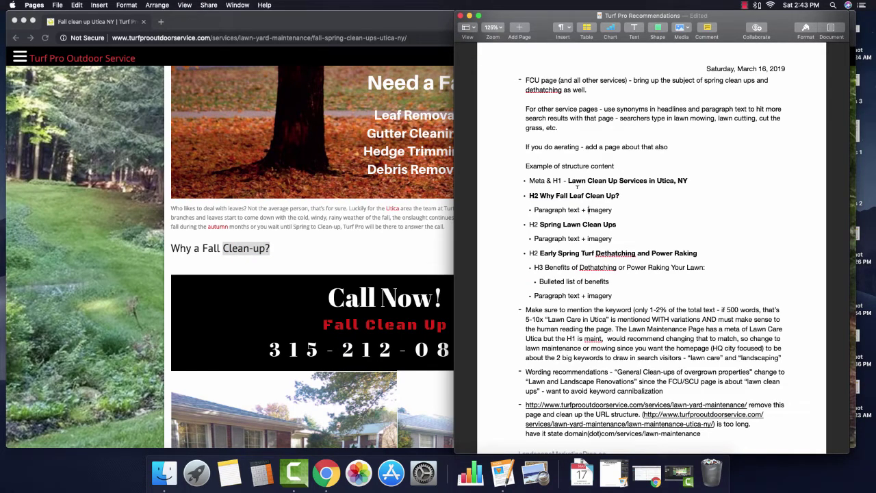
{"action": "left_click", "coordinate": [374, 189]}
{"action": "left_click_drag", "start_coordinate": [193, 249], "coordinate": [297, 249]}
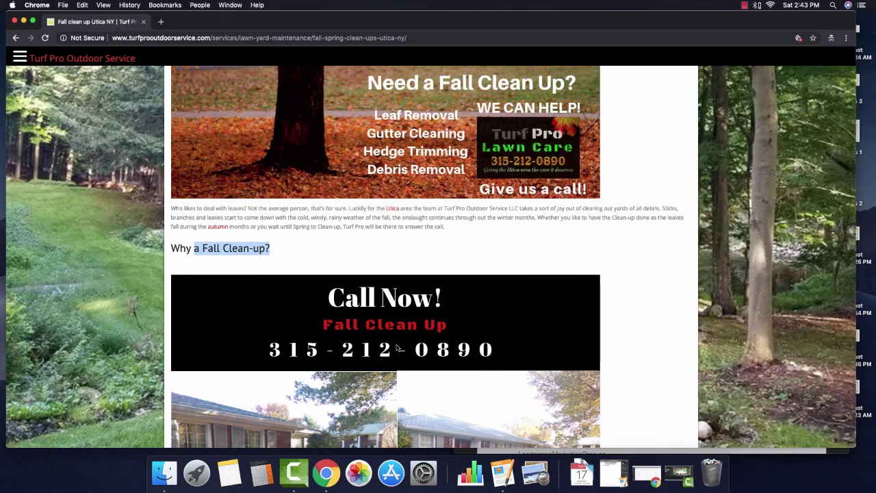
{"action": "scroll", "coordinate": [374, 249], "scroll_direction": "down", "scroll_amount": 2}
{"action": "scroll", "coordinate": [372, 248], "scroll_direction": "down", "scroll_amount": 1}
{"action": "left_click", "coordinate": [503, 473]}
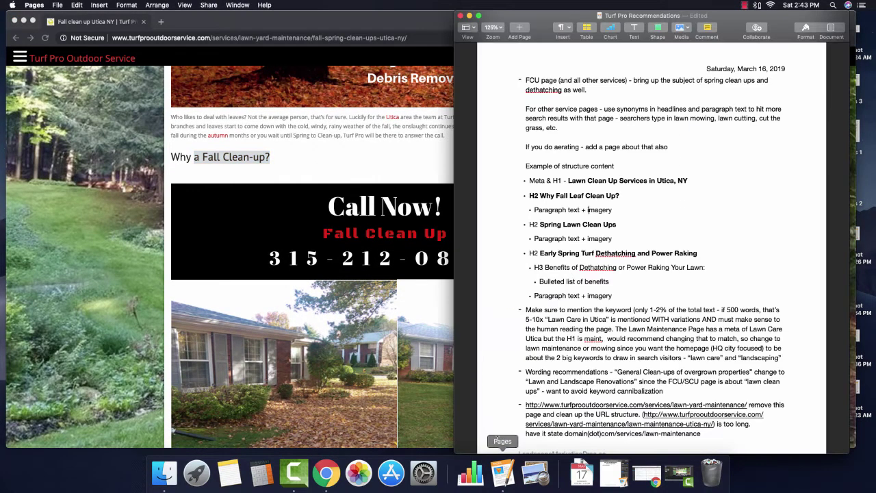
{"action": "triple_click", "coordinate": [519, 188]}
{"action": "left_click", "coordinate": [520, 189]}
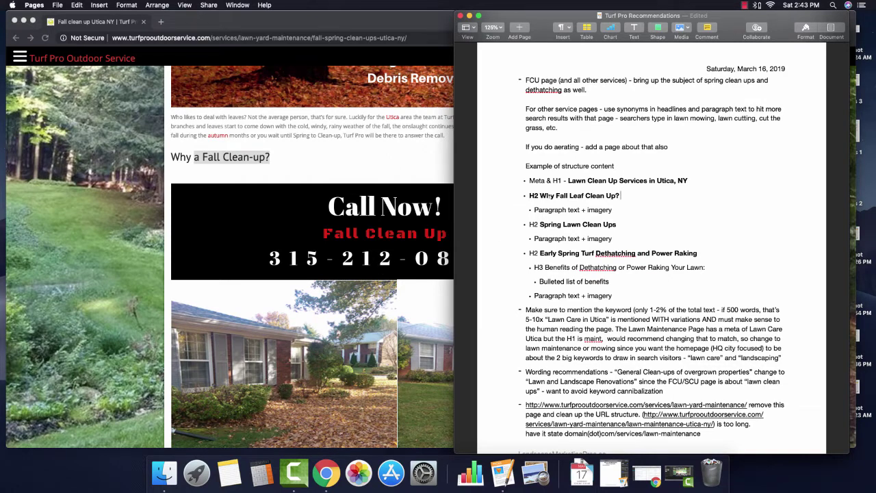
{"action": "mouse_move", "coordinate": [580, 192]}
{"action": "left_mouse_down"}
{"action": "mouse_move", "coordinate": [620, 195]}
{"action": "mouse_move", "coordinate": [528, 224]}
{"action": "mouse_move", "coordinate": [624, 224]}
{"action": "left_mouse_up"}
{"action": "left_click", "coordinate": [576, 224]}
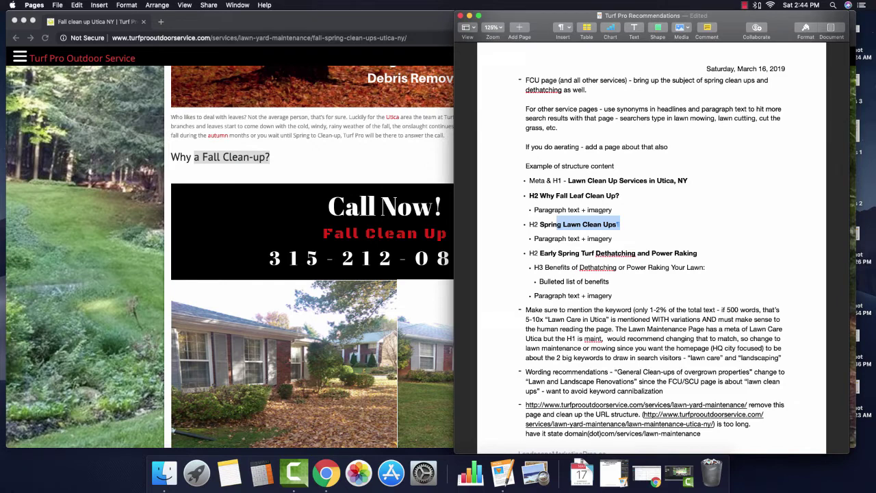
Step: Review the example headings: Spring Lawn Clean Ups, Early Spring Turf Dethatching, benefits list, paragraph + imagery
{"action": "left_click_drag", "start_coordinate": [649, 253], "coordinate": [548, 267]}
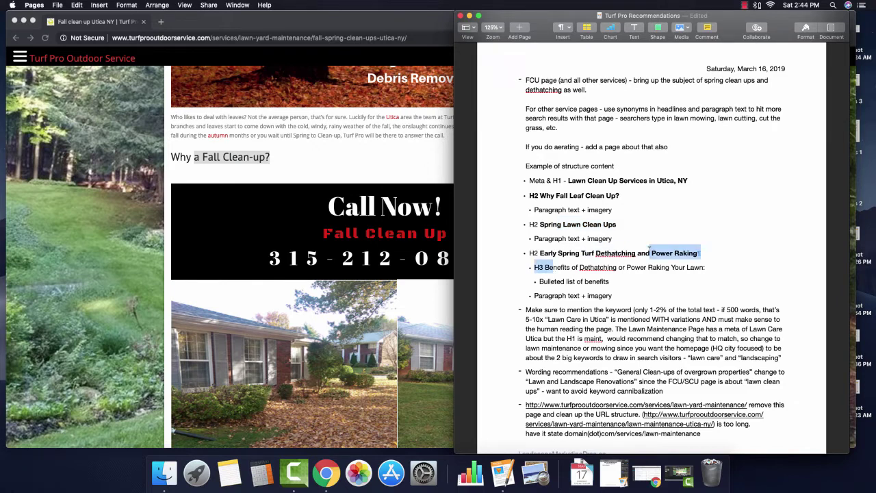
{"action": "mouse_move", "coordinate": [594, 252]}
{"action": "left_mouse_down"}
{"action": "mouse_move", "coordinate": [697, 252]}
{"action": "mouse_move", "coordinate": [534, 253]}
{"action": "left_mouse_up"}
{"action": "left_click", "coordinate": [595, 252]}
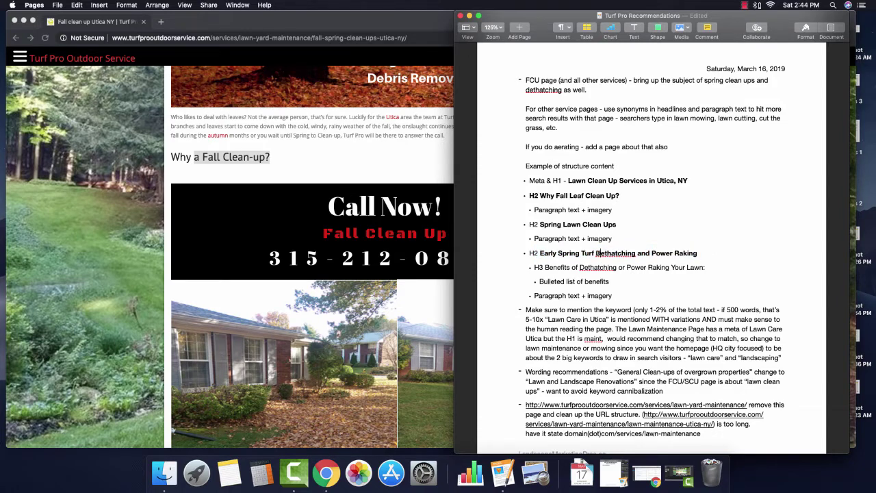
{"action": "left_click_drag", "start_coordinate": [617, 225], "coordinate": [528, 233]}
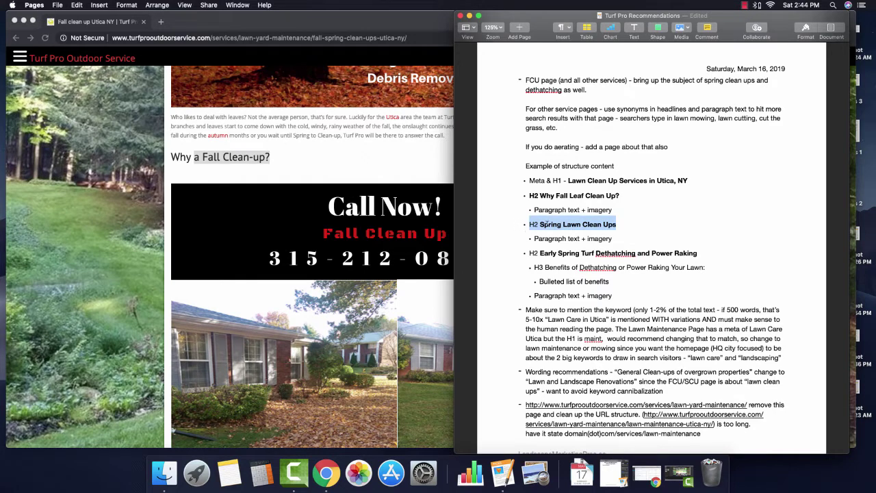
{"action": "left_click", "coordinate": [546, 224]}
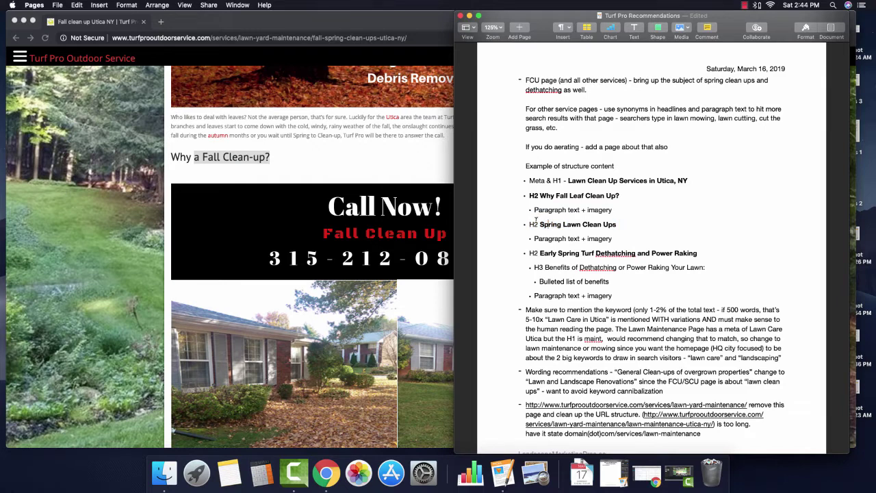
{"action": "left_click_drag", "start_coordinate": [538, 222], "coordinate": [627, 222]}
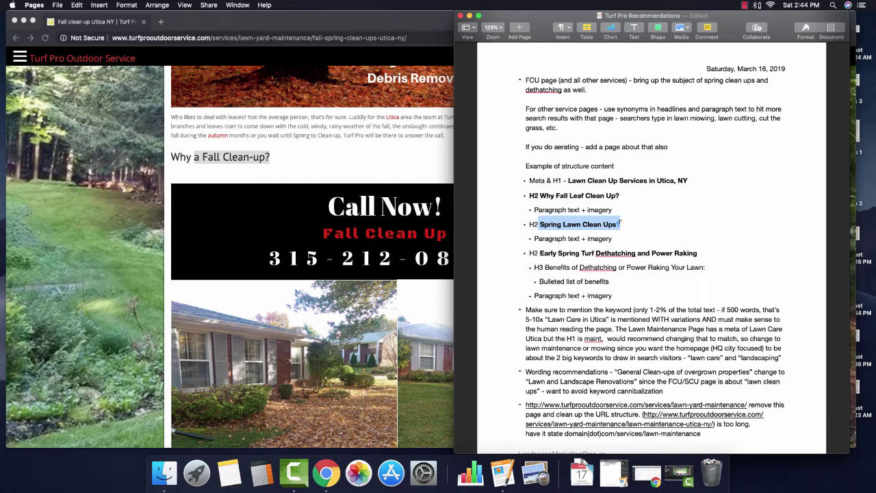
{"action": "left_click_drag", "start_coordinate": [529, 224], "coordinate": [623, 225]}
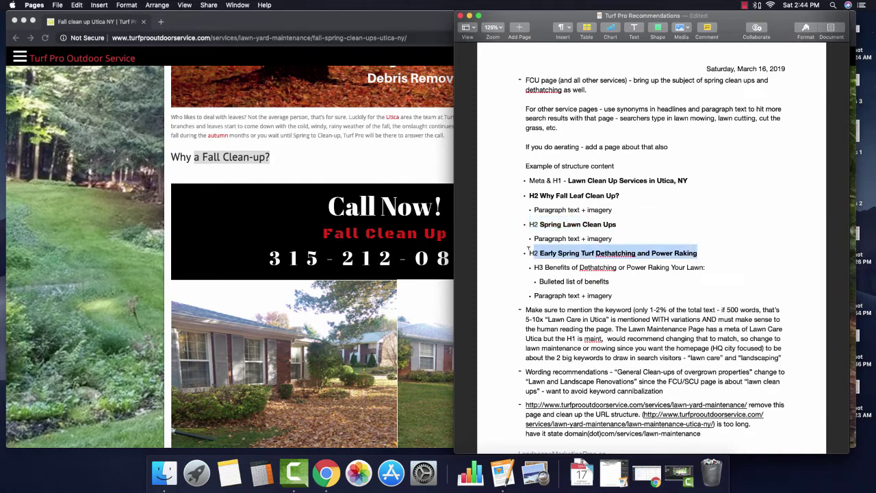
{"action": "left_click_drag", "start_coordinate": [546, 267], "coordinate": [646, 267]}
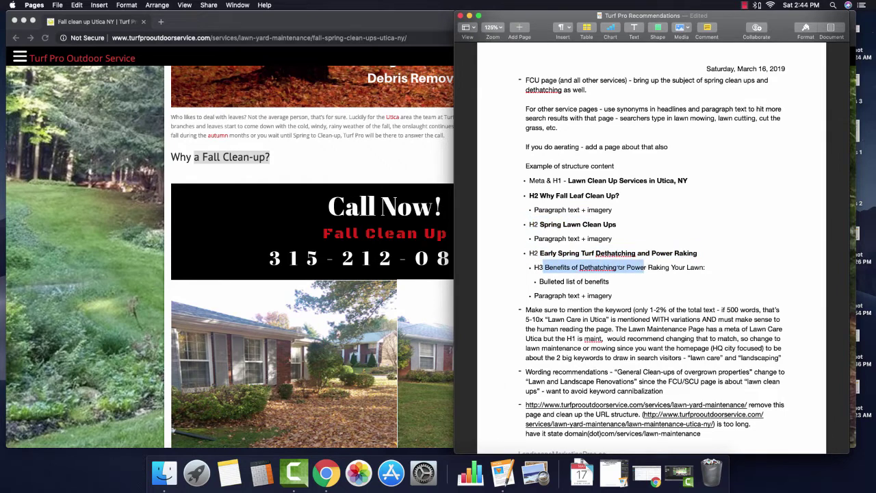
{"action": "left_click_drag", "start_coordinate": [530, 277], "coordinate": [620, 280]}
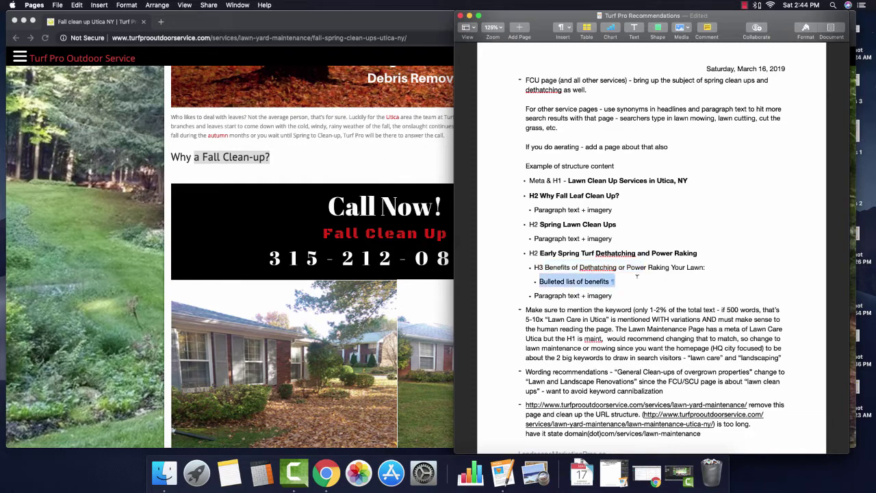
{"action": "left_click_drag", "start_coordinate": [530, 296], "coordinate": [615, 296]}
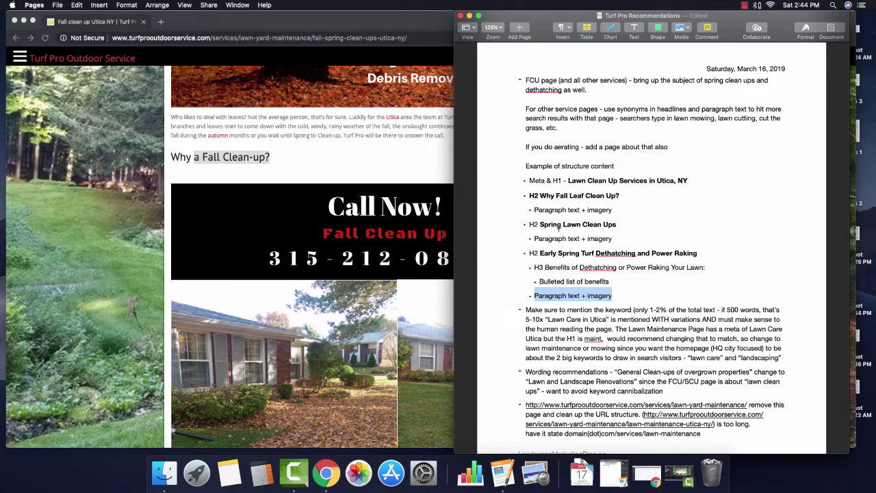
Step: Mark the aerating-page suggestion, the Benefits of Dethatching H3, and the keyword percentage guideline
{"action": "left_click", "coordinate": [400, 206]}
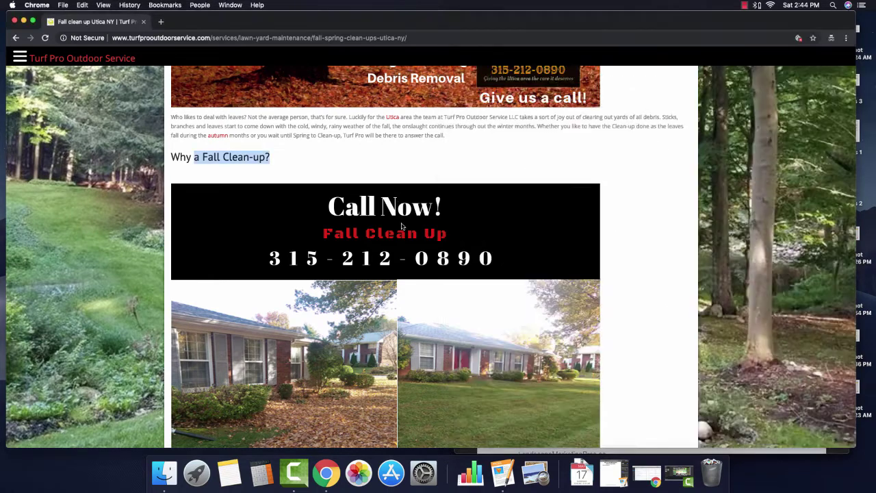
{"action": "left_click", "coordinate": [503, 473]}
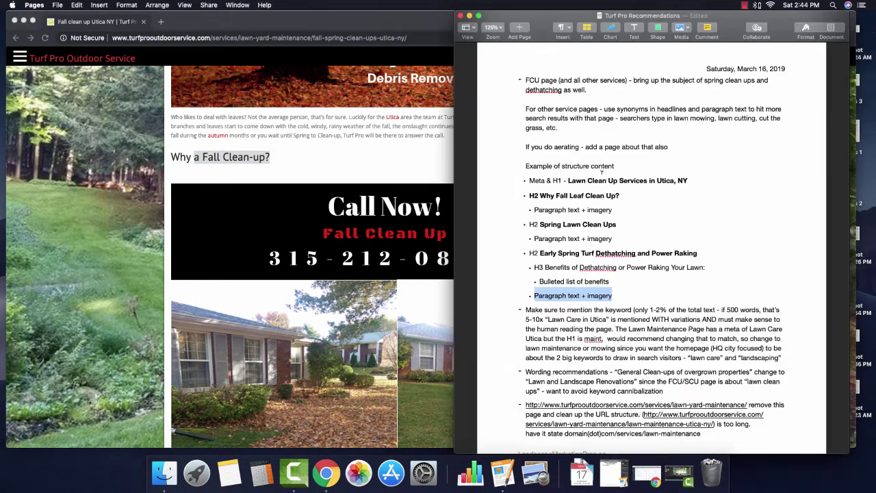
{"action": "left_click_drag", "start_coordinate": [652, 147], "coordinate": [532, 146]}
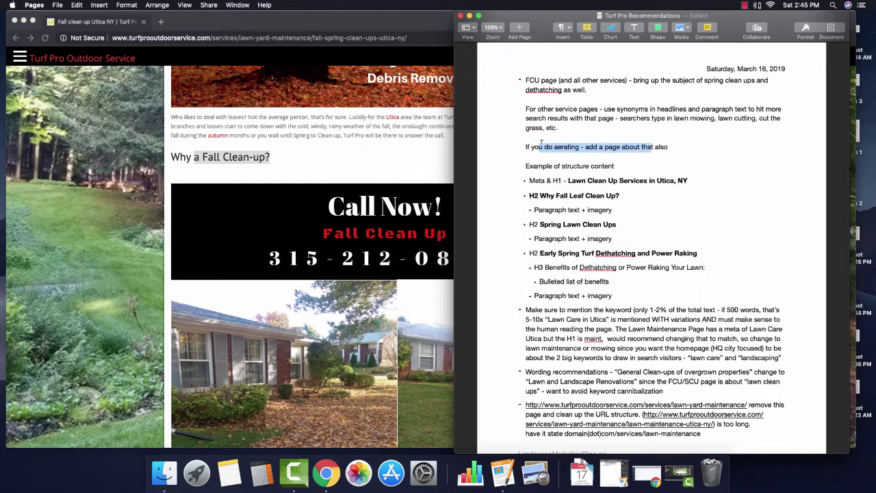
{"action": "left_click", "coordinate": [432, 196]}
{"action": "scroll", "coordinate": [432, 196], "scroll_direction": "up", "scroll_amount": 5}
{"action": "left_click", "coordinate": [492, 472]}
{"action": "left_click_drag", "start_coordinate": [536, 267], "coordinate": [594, 268]}
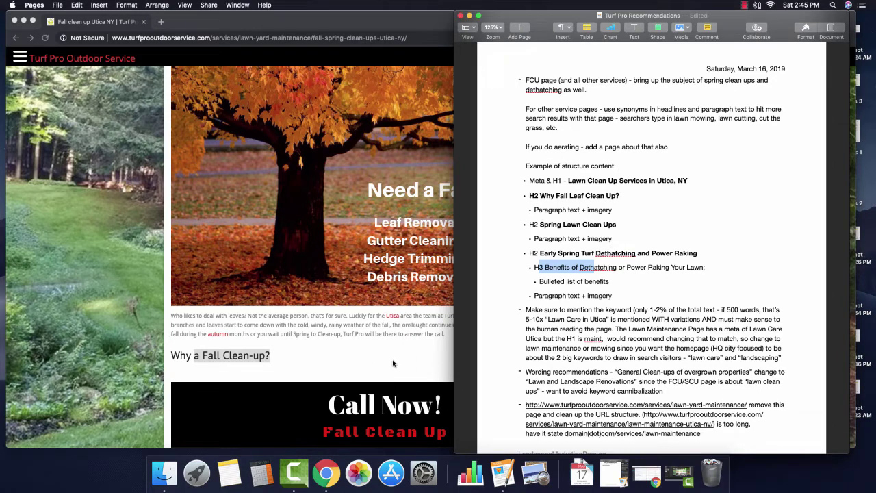
{"action": "left_click", "coordinate": [544, 319]}
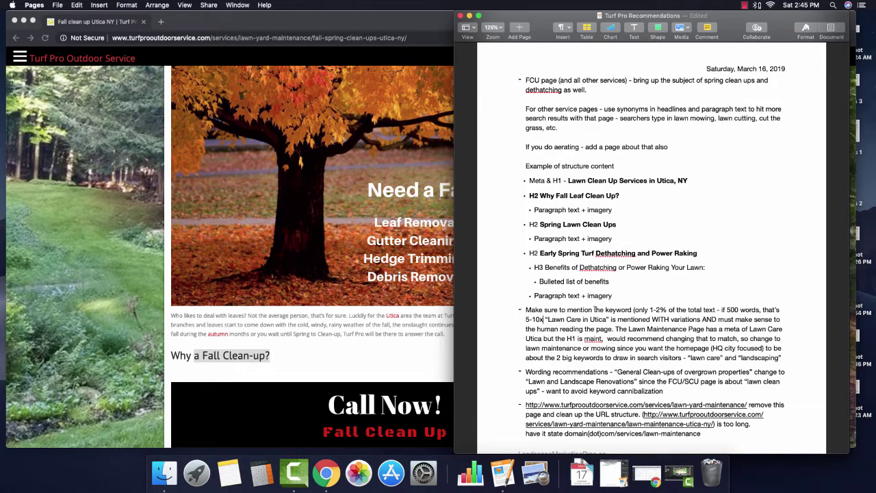
{"action": "left_click_drag", "start_coordinate": [544, 309], "coordinate": [682, 308]}
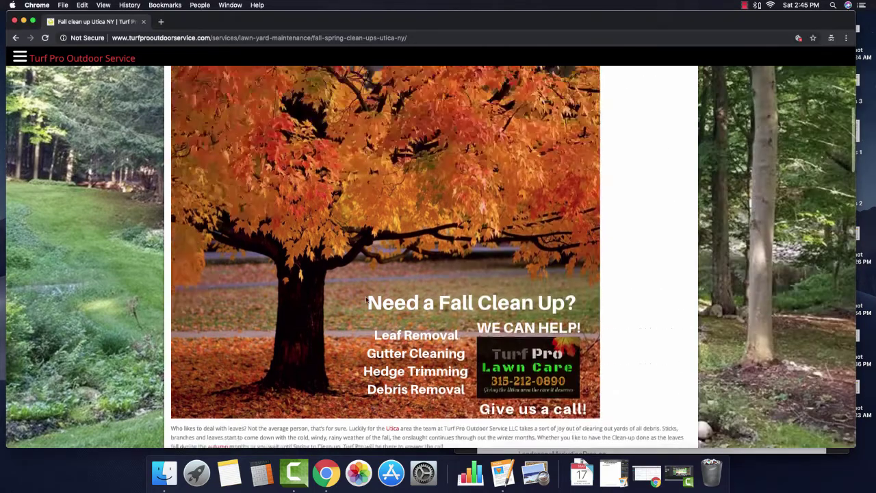
Step: Go through the site's Services overview to the Lawn Maintenance Utica, NY page
{"action": "scroll", "coordinate": [549, 138], "scroll_direction": "up", "scroll_amount": 5}
{"action": "left_click", "coordinate": [567, 171]}
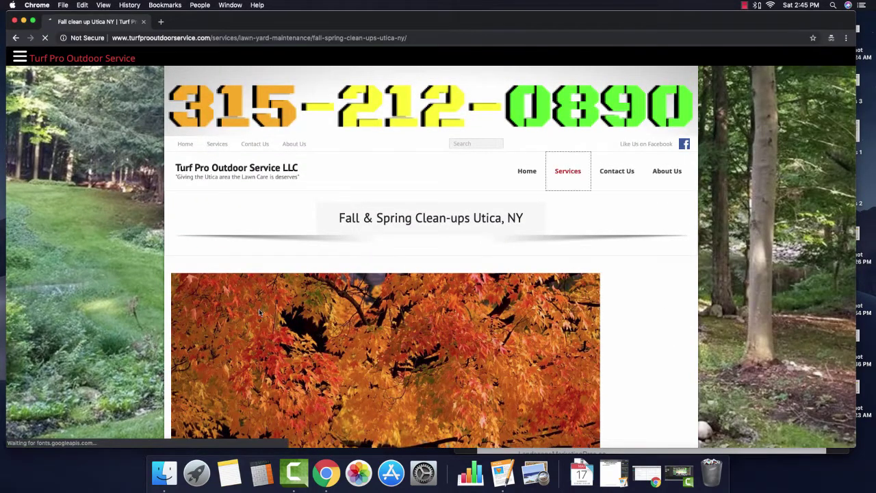
{"action": "scroll", "coordinate": [226, 349], "scroll_direction": "down", "scroll_amount": 3}
{"action": "left_click", "coordinate": [225, 258]}
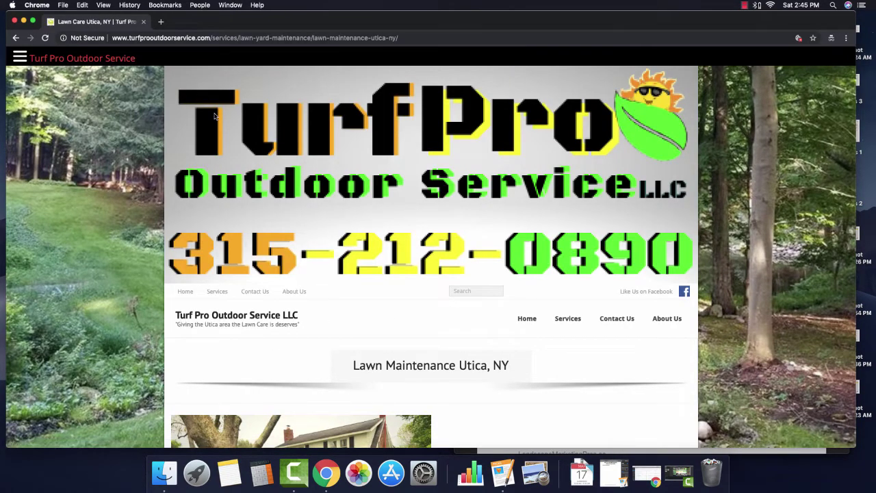
Step: Compare the notes with the Lawn Maintenance page, marking its main heading, then return to the notes
{"action": "left_click", "coordinate": [503, 473]}
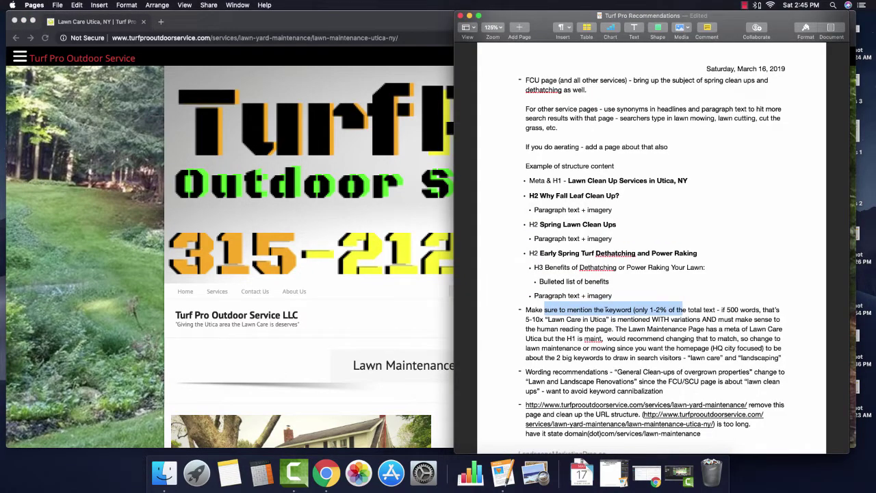
{"action": "scroll", "coordinate": [640, 381], "scroll_direction": "down", "scroll_amount": 3}
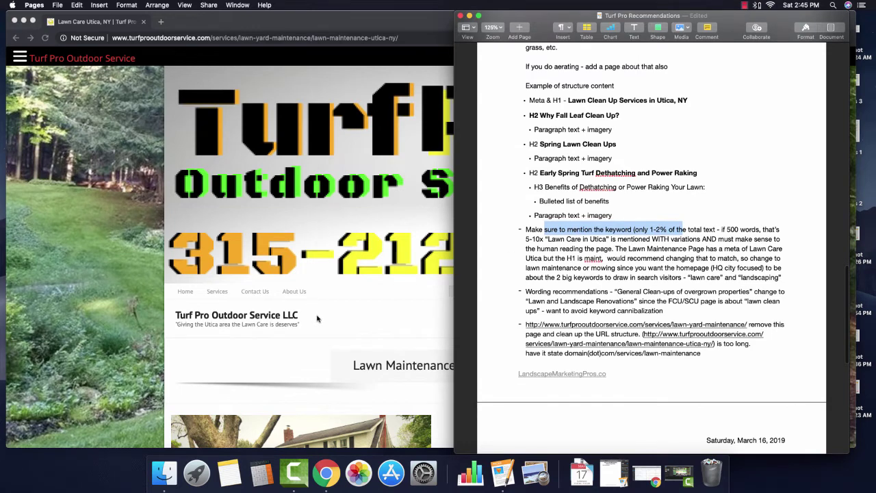
{"action": "scroll", "coordinate": [315, 308], "scroll_direction": "down", "scroll_amount": 3}
{"action": "left_click", "coordinate": [292, 276]}
{"action": "left_click_drag", "start_coordinate": [375, 274], "coordinate": [513, 274]}
{"action": "scroll", "coordinate": [479, 291], "scroll_direction": "down", "scroll_amount": 2}
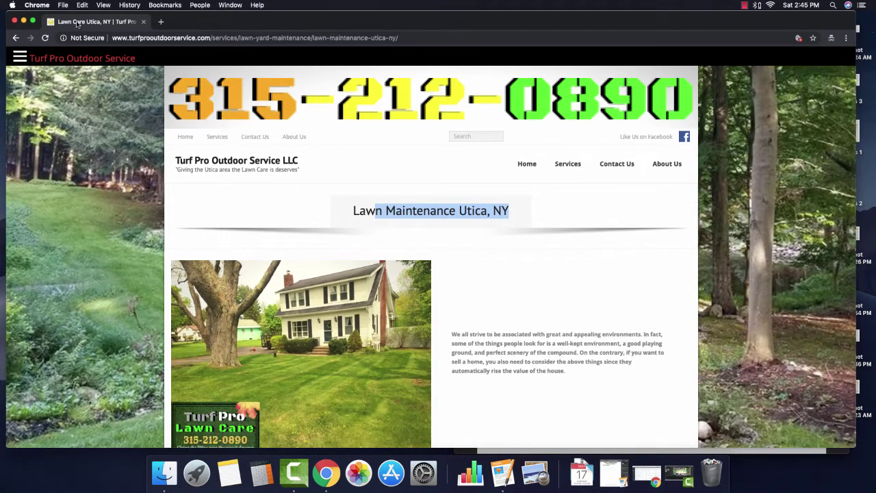
{"action": "left_click_drag", "start_coordinate": [365, 209], "coordinate": [467, 209]}
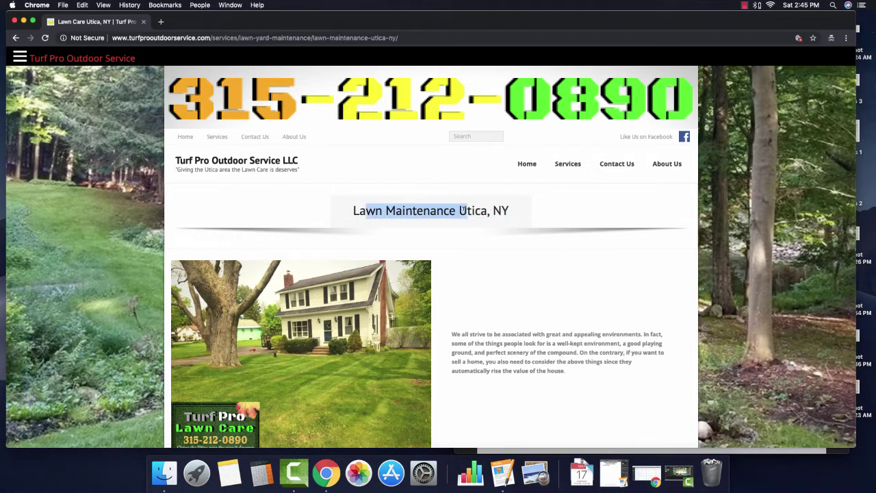
{"action": "left_click", "coordinate": [510, 480]}
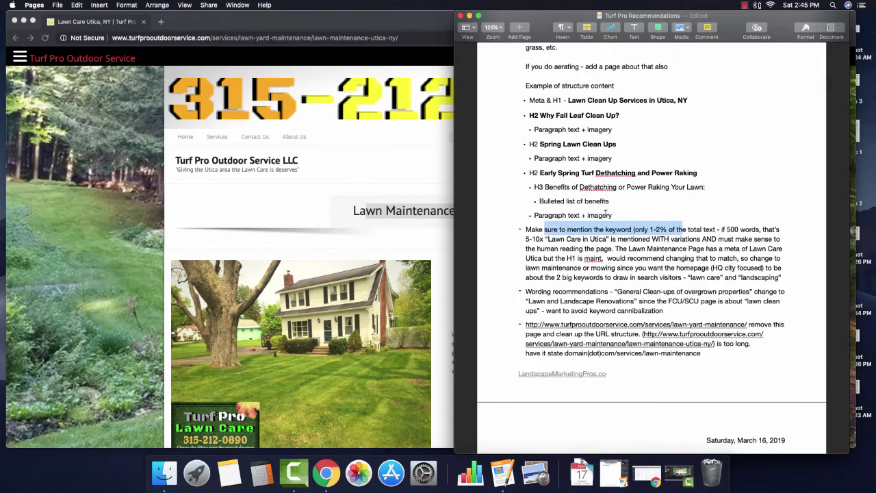
Step: Check the keyword advice: 'Lawn Care in Utica', the 500-word figure, and the 1-2% density
{"action": "left_click", "coordinate": [652, 230]}
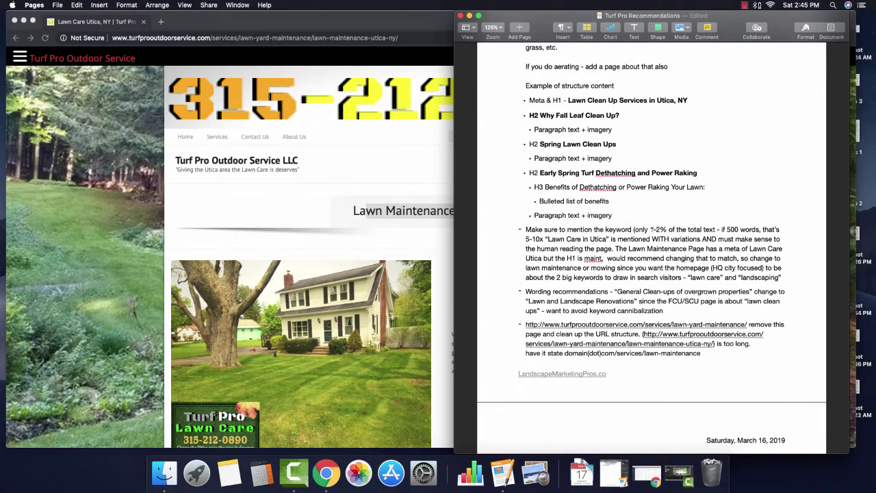
{"action": "scroll", "coordinate": [654, 230], "scroll_direction": "up", "scroll_amount": 1}
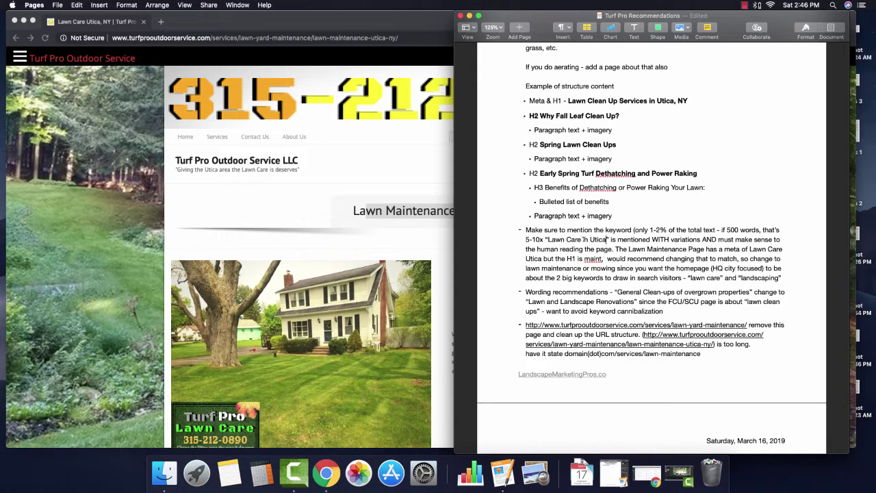
{"action": "left_click_drag", "start_coordinate": [548, 239], "coordinate": [606, 239]}
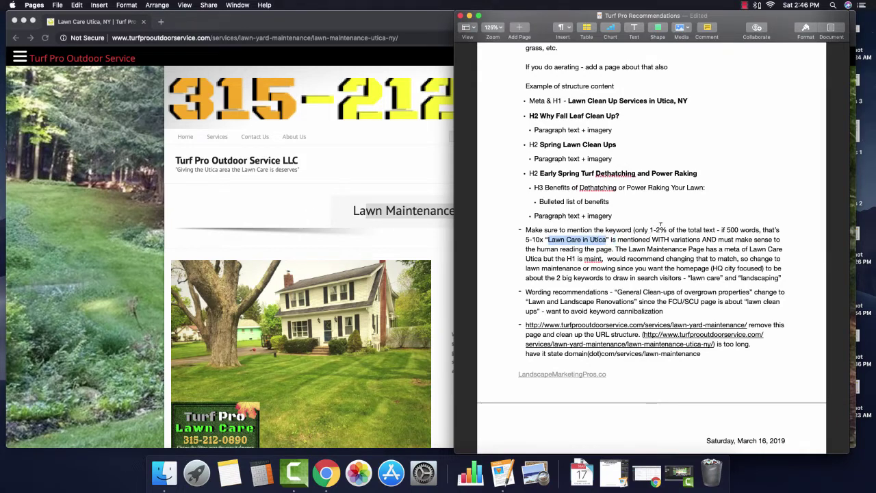
{"action": "double_click", "coordinate": [733, 230]}
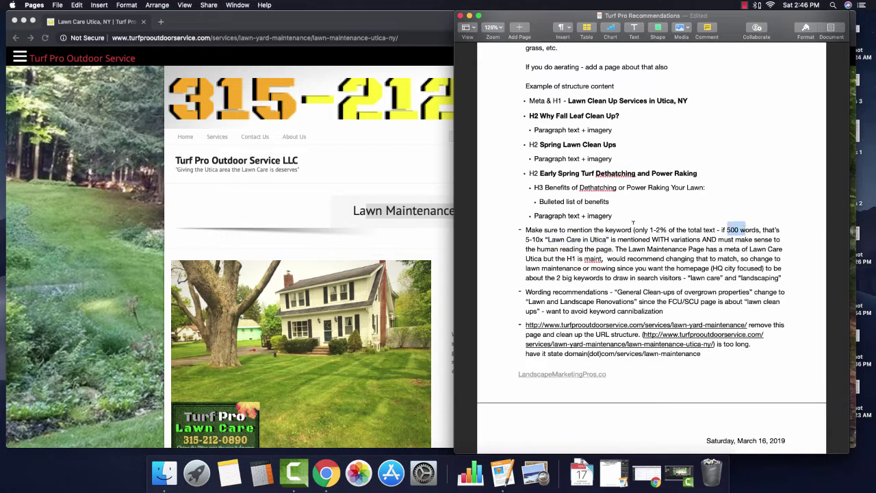
{"action": "left_click_drag", "start_coordinate": [651, 230], "coordinate": [657, 230]}
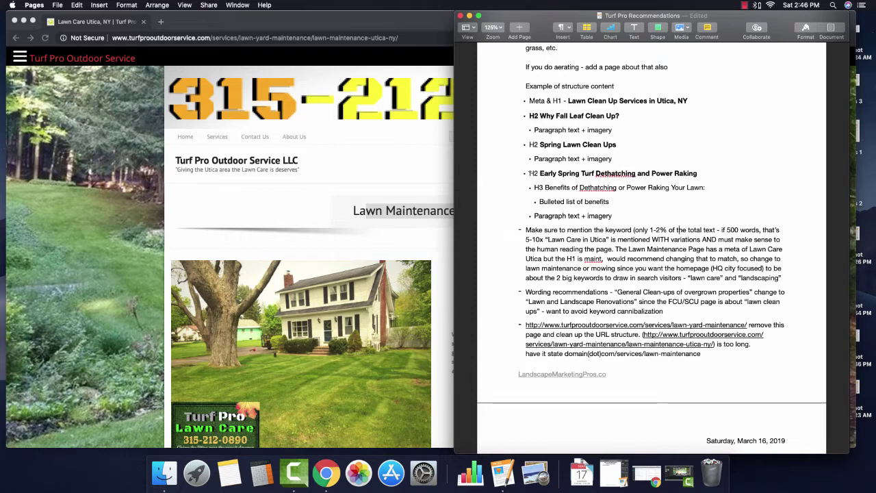
Step: Bold the 'Spring Lawn Clean Ups' heading and add a question mark after it
{"action": "left_click_drag", "start_coordinate": [529, 174], "coordinate": [660, 173]}
{"action": "left_click_drag", "start_coordinate": [627, 141], "coordinate": [541, 145]}
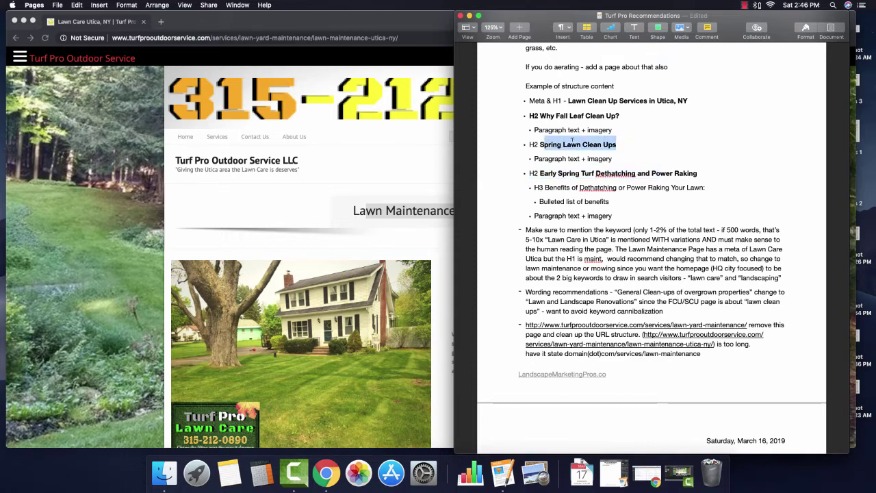
{"action": "key", "text": "super+b"}
{"action": "left_click", "coordinate": [616, 140]}
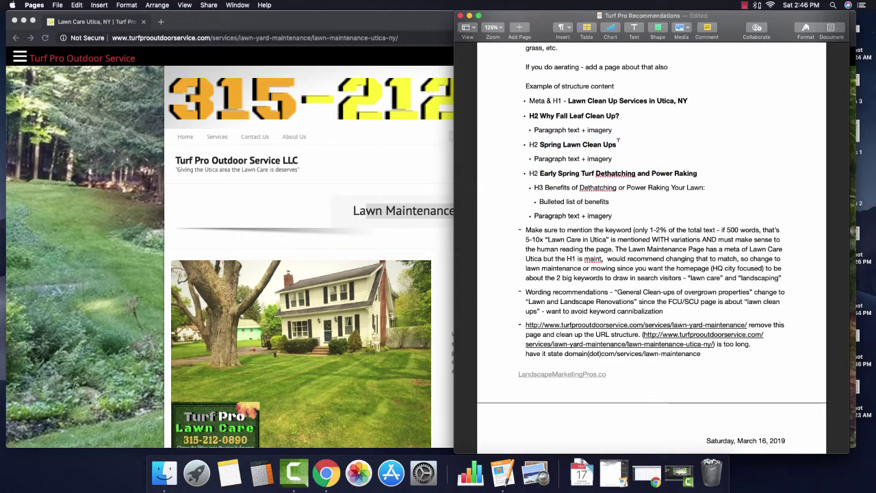
{"action": "type", "text": "?"}
Step: Re-read the sentence on variations and human readers and the 'Lawn Care in Utica' phrase
{"action": "mouse_move", "coordinate": [557, 244]}
{"action": "left_mouse_down"}
{"action": "mouse_move", "coordinate": [546, 239]}
{"action": "mouse_move", "coordinate": [659, 235]}
{"action": "left_mouse_up"}
{"action": "left_click", "coordinate": [649, 249]}
{"action": "left_click_drag", "start_coordinate": [608, 239], "coordinate": [545, 239]}
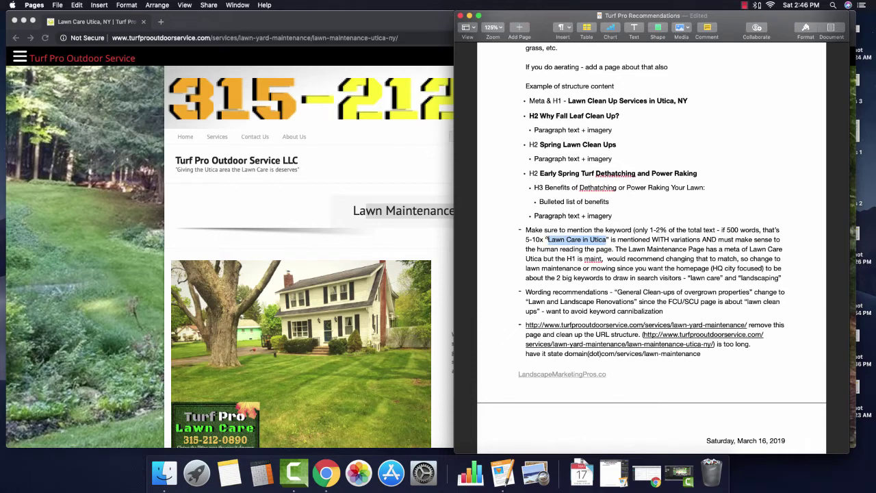
{"action": "scroll", "coordinate": [551, 236], "scroll_direction": "down", "scroll_amount": 1}
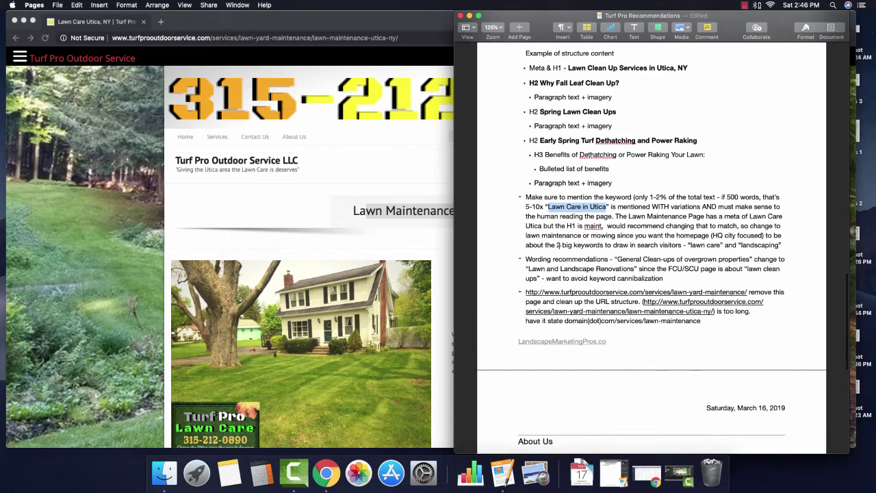
{"action": "scroll", "coordinate": [553, 236], "scroll_direction": "down", "scroll_amount": 4}
{"action": "scroll", "coordinate": [553, 236], "scroll_direction": "up", "scroll_amount": 4}
{"action": "left_click", "coordinate": [433, 204]}
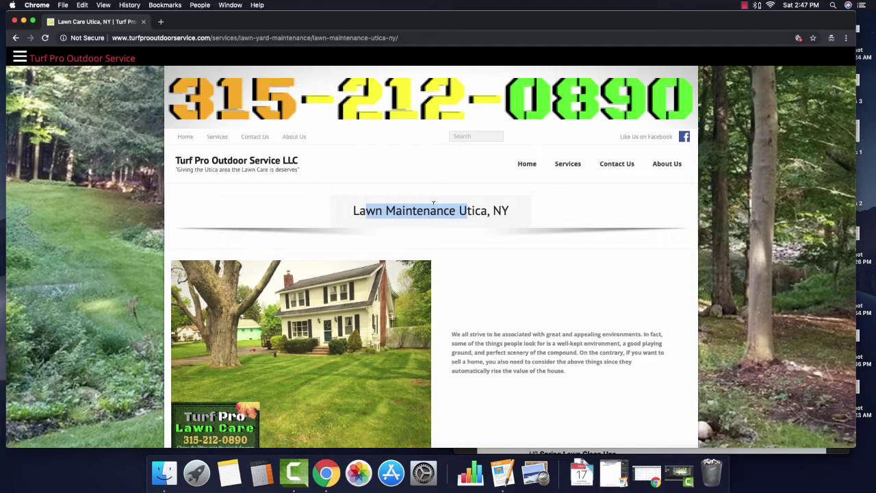
{"action": "left_click", "coordinate": [234, 210]}
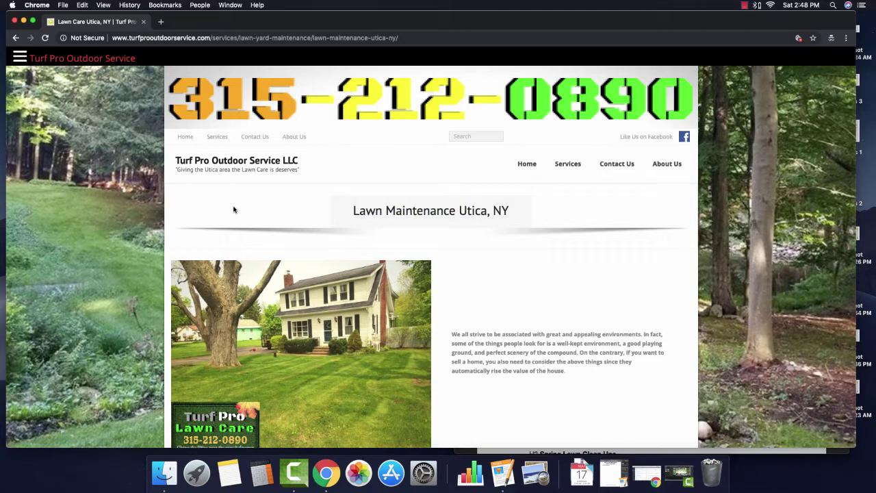